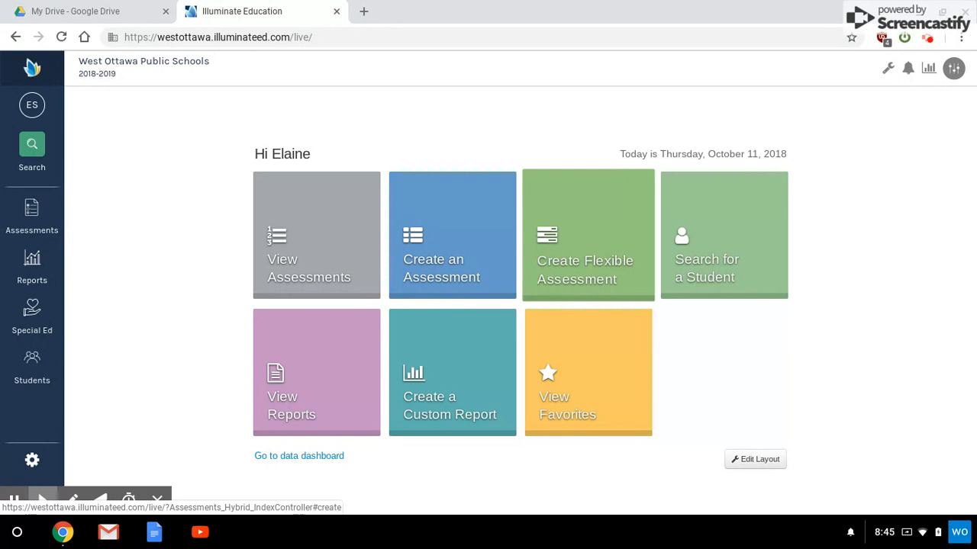
- Create a new flexible assessment titled "Demo Test"
left_click(601, 221)
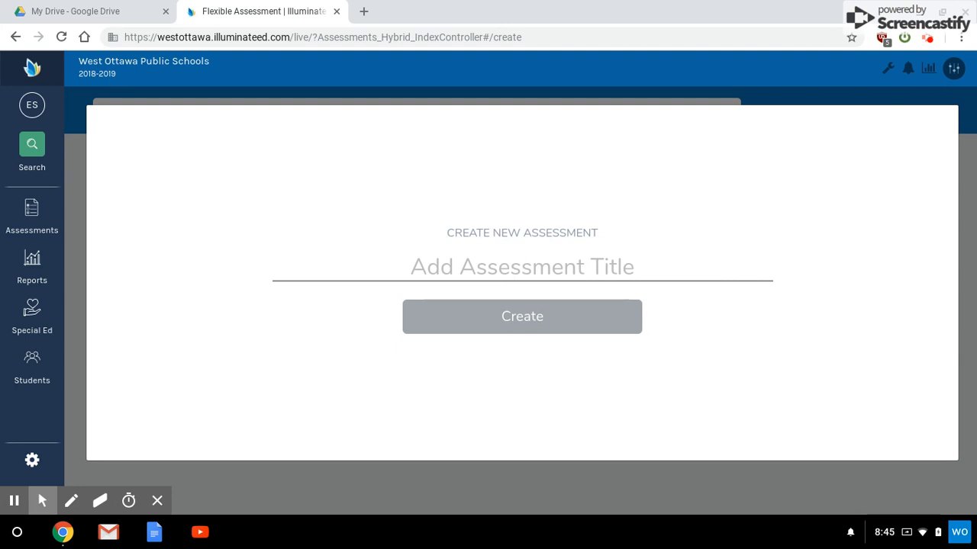
type("Demo Test")
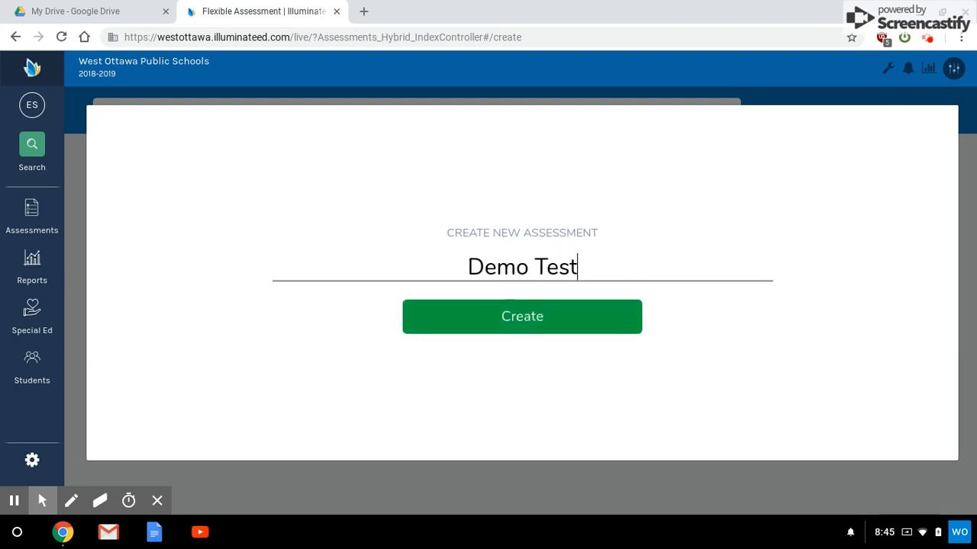
left_click(506, 315)
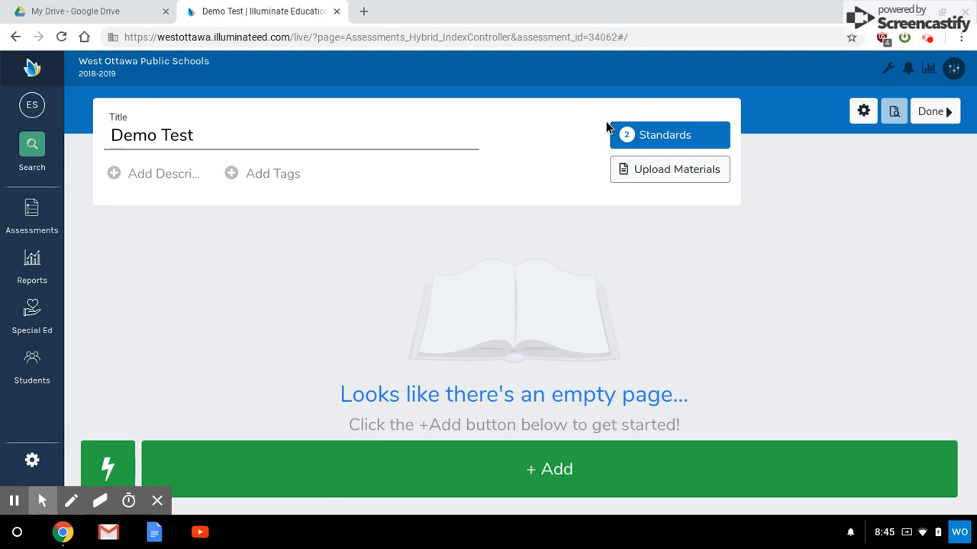
- Add the description "This is a test demo." to the assessment
left_click(169, 135)
left_click(153, 177)
type("This is a tes")
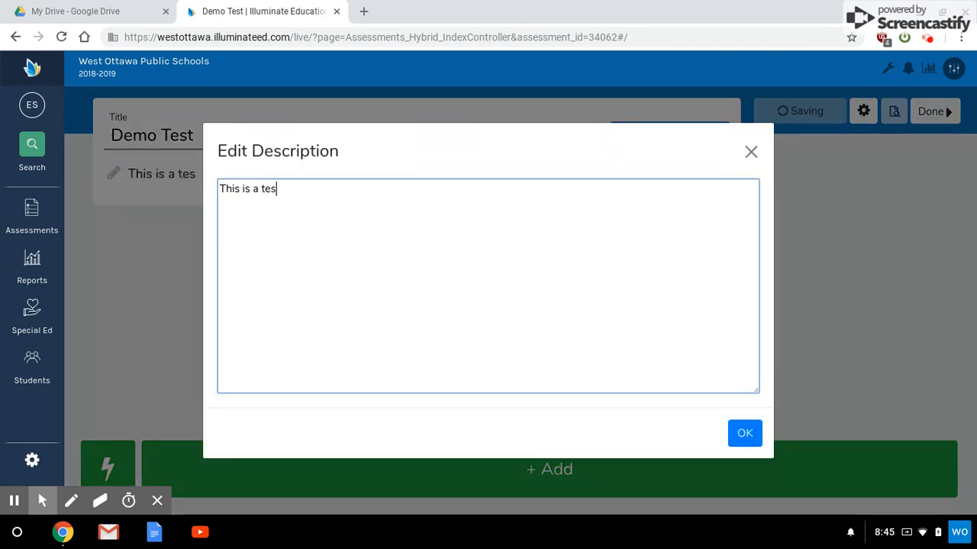
type("t demo.")
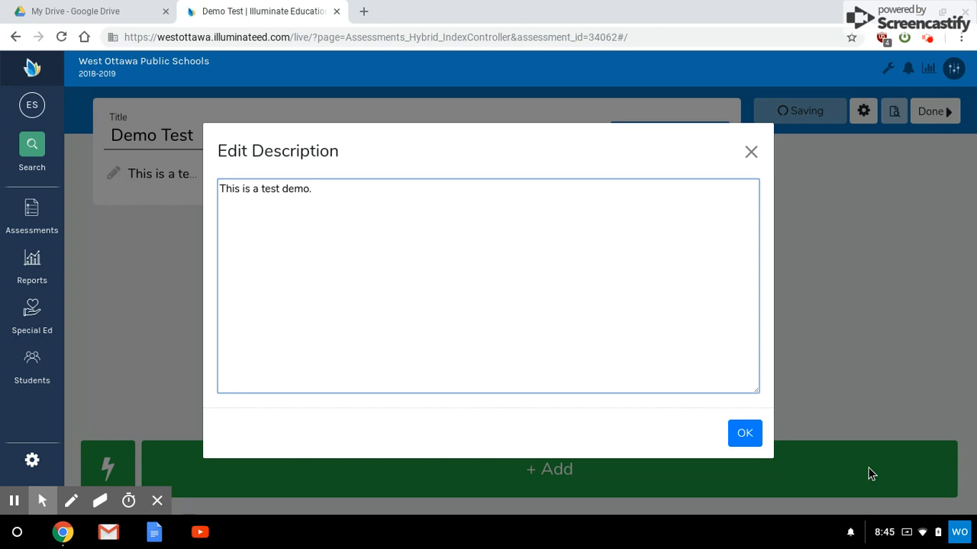
left_click(744, 433)
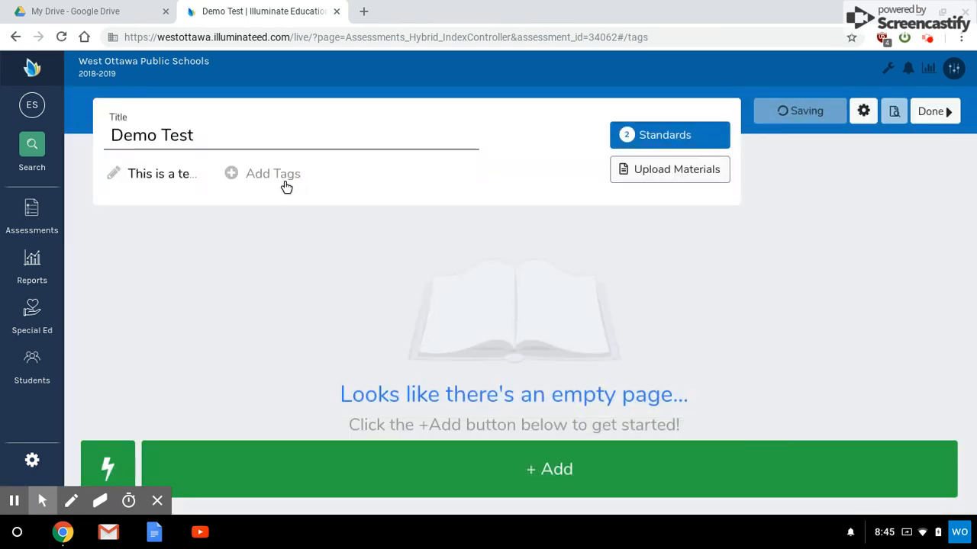
- Tag the assessment with academic year 2018-19 and the scope Teacher Created
left_click(286, 187)
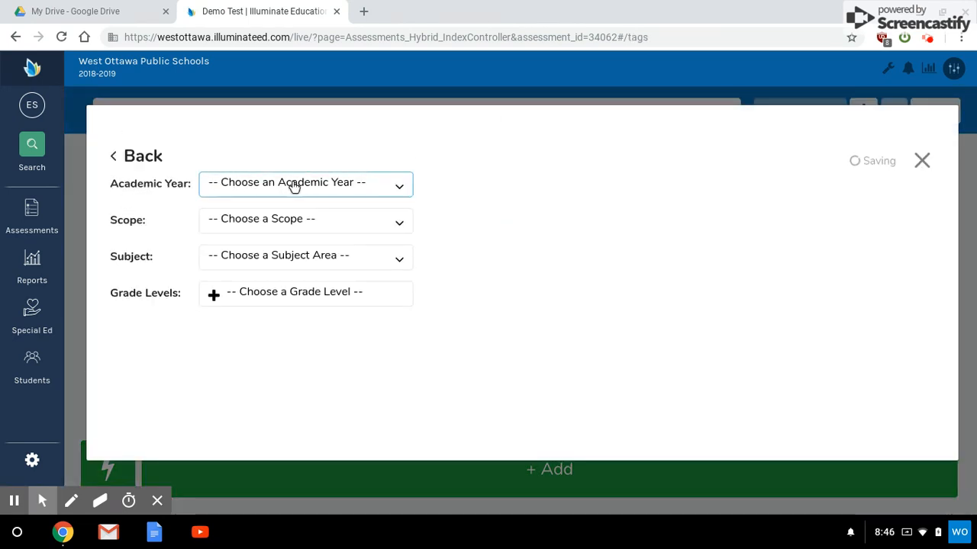
left_click(294, 186)
left_click(292, 225)
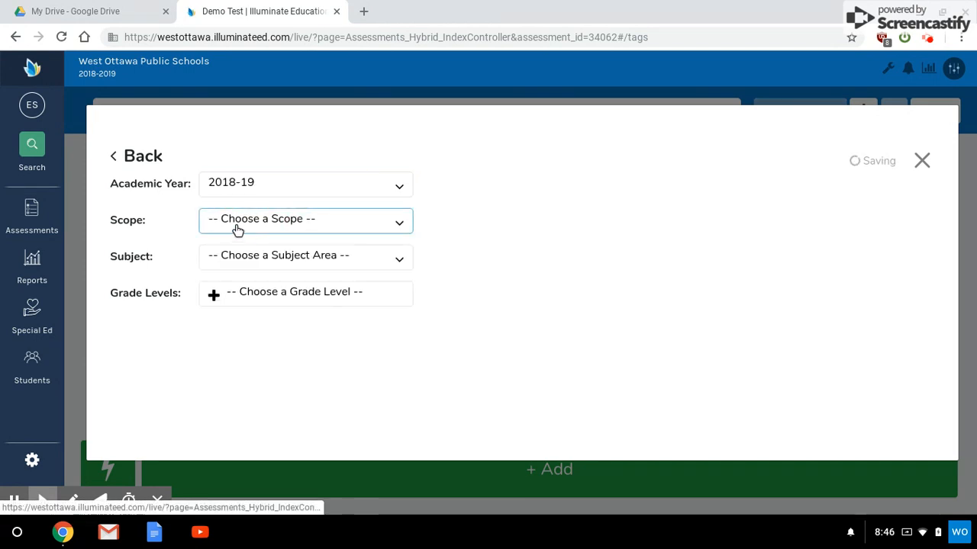
left_click(377, 231)
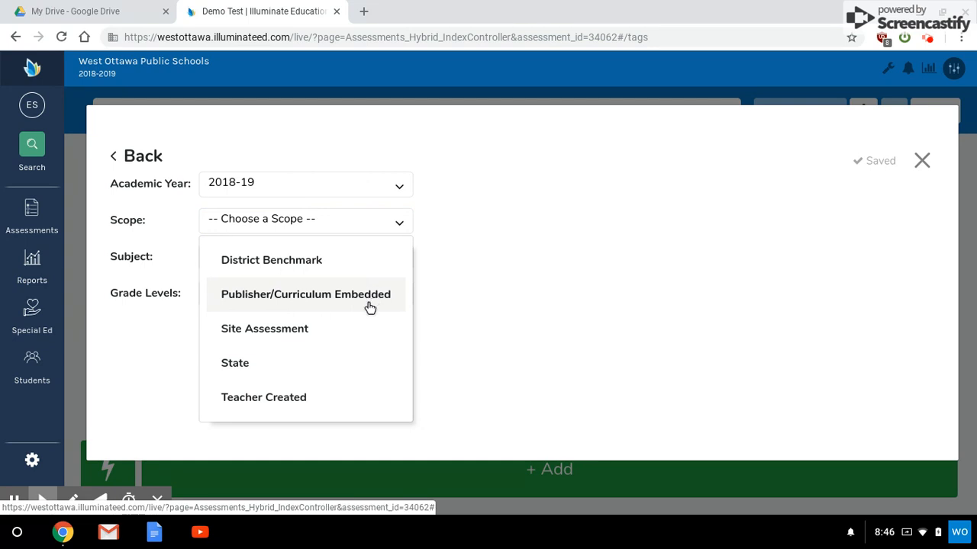
left_click(349, 397)
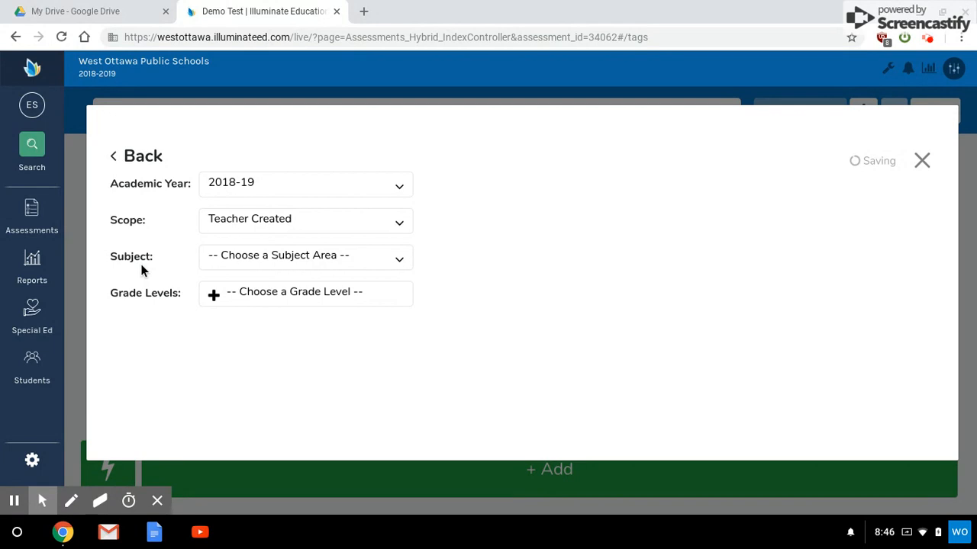
- Set the assessment's subject tag to Arts: Visual Arts and its grade level to 3rd Grade, and return to the assessment
left_click(244, 270)
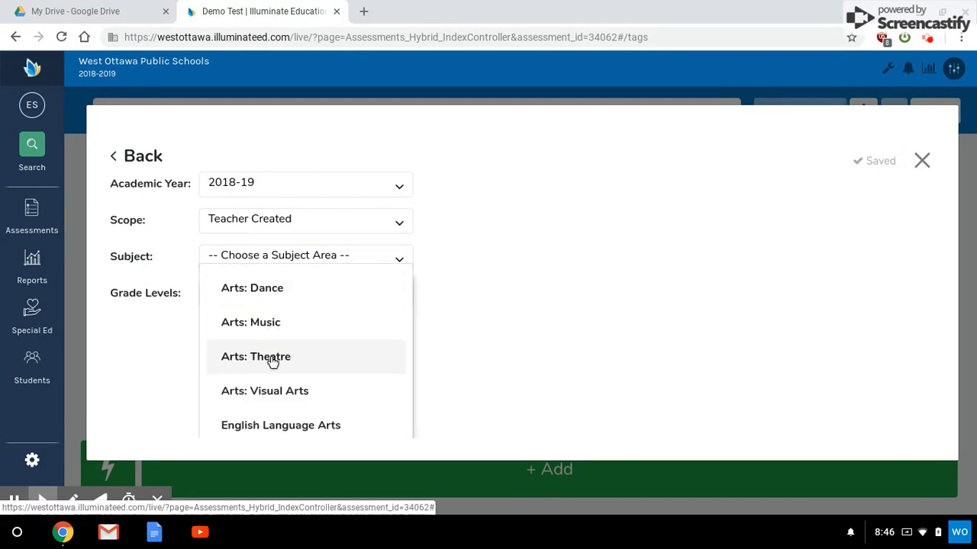
left_click(274, 391)
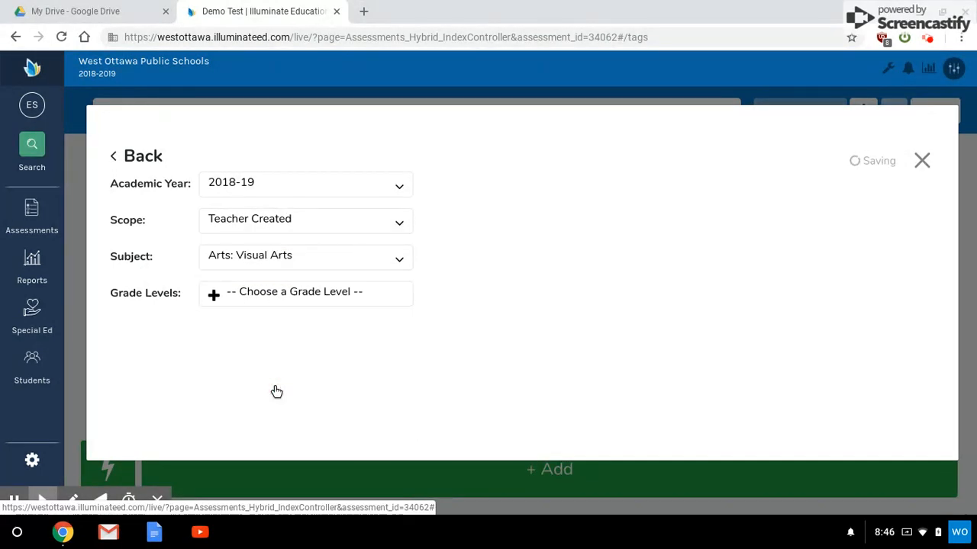
left_click(268, 305)
left_click(280, 431)
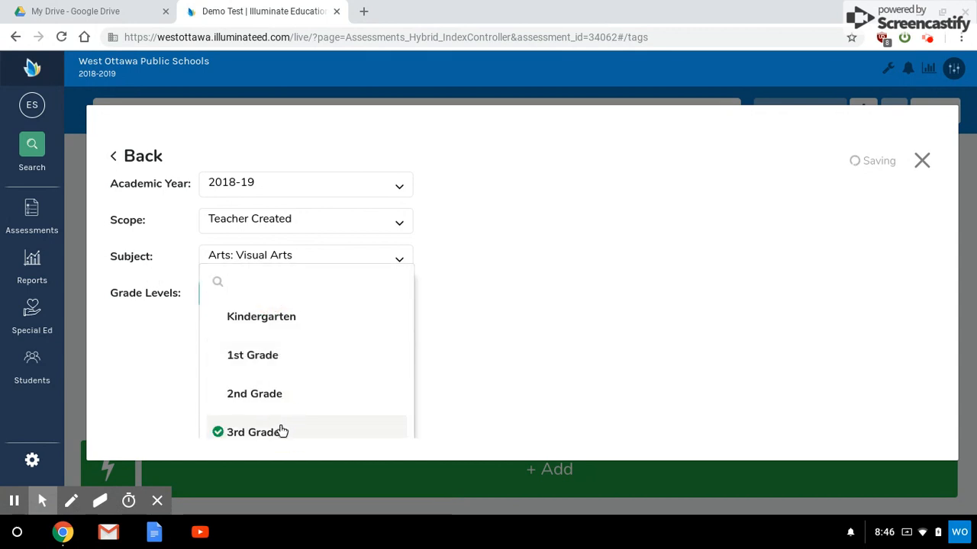
left_click(549, 297)
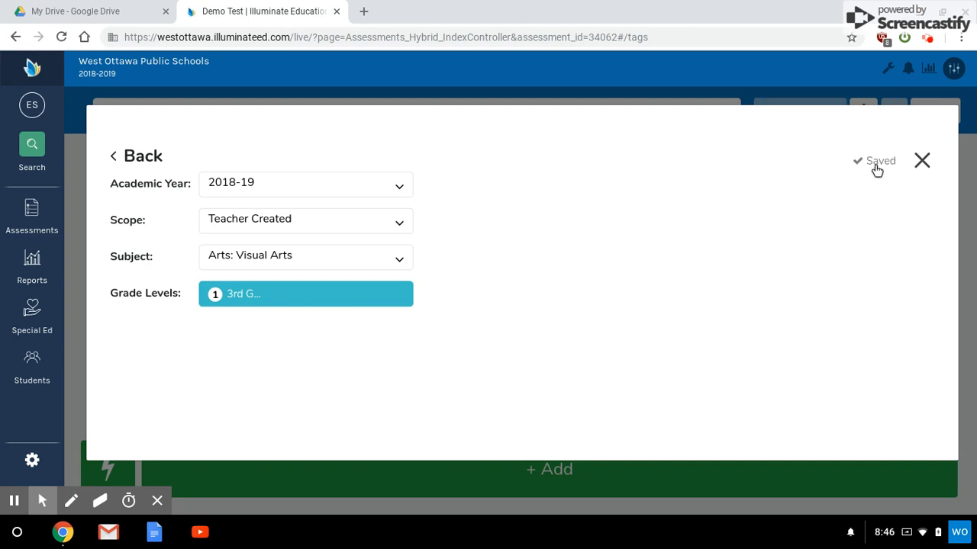
left_click(921, 163)
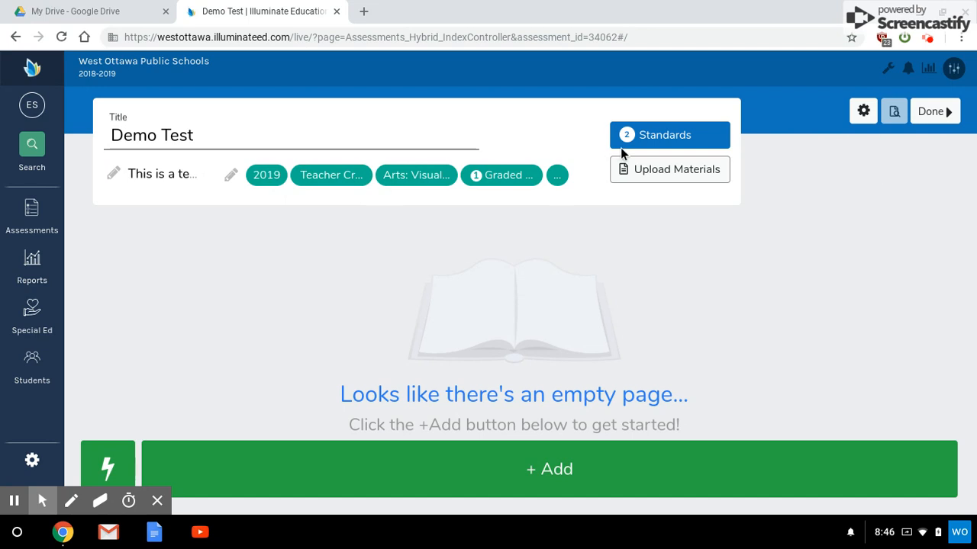
- Open the assessment's standards and review the available provider, subject and grade level filter options
left_click(639, 146)
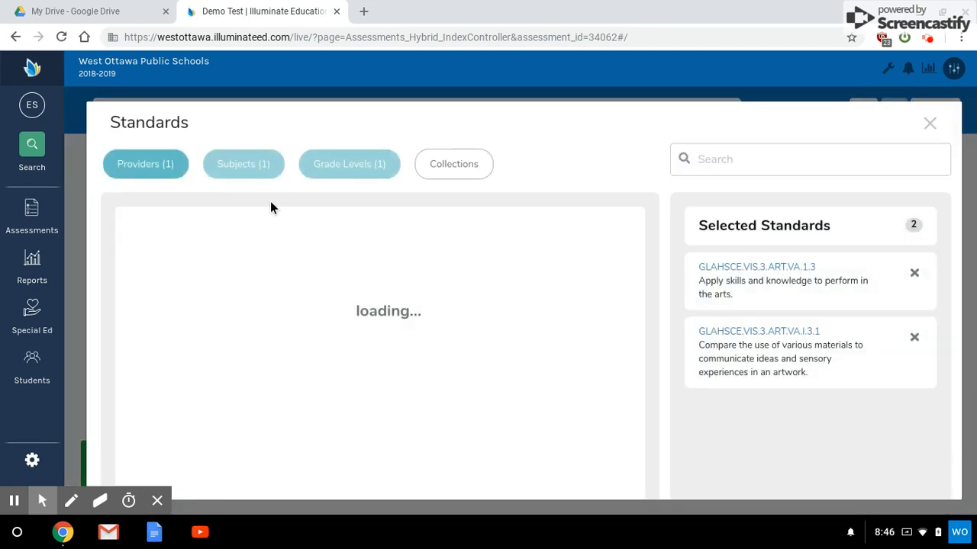
left_click(129, 170)
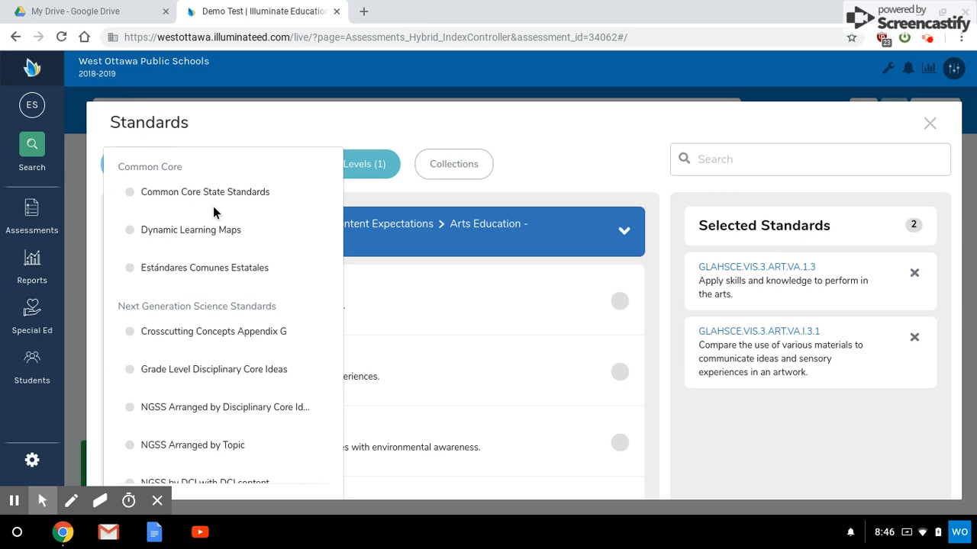
scroll(213, 206, "down", 5)
scroll(213, 206, "up", 1)
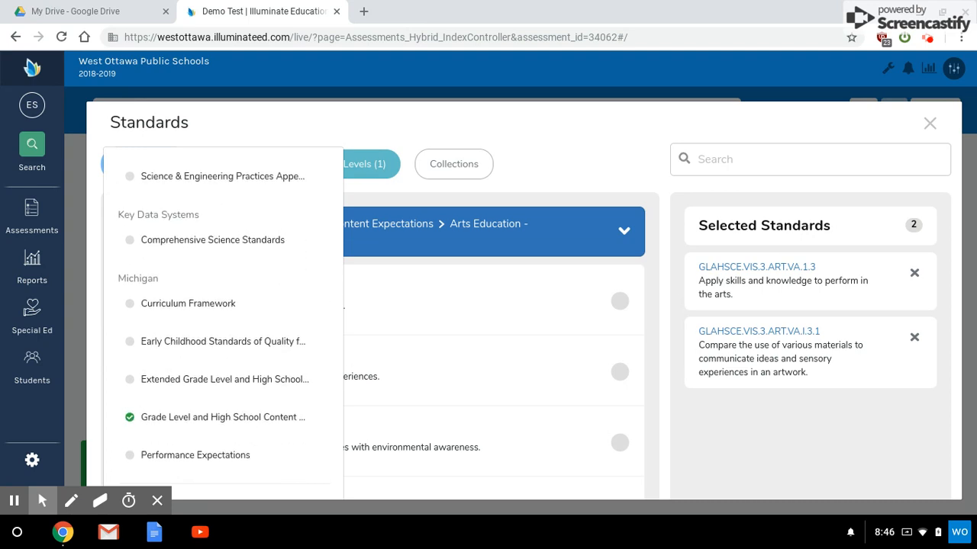
scroll(212, 206, "up", 1)
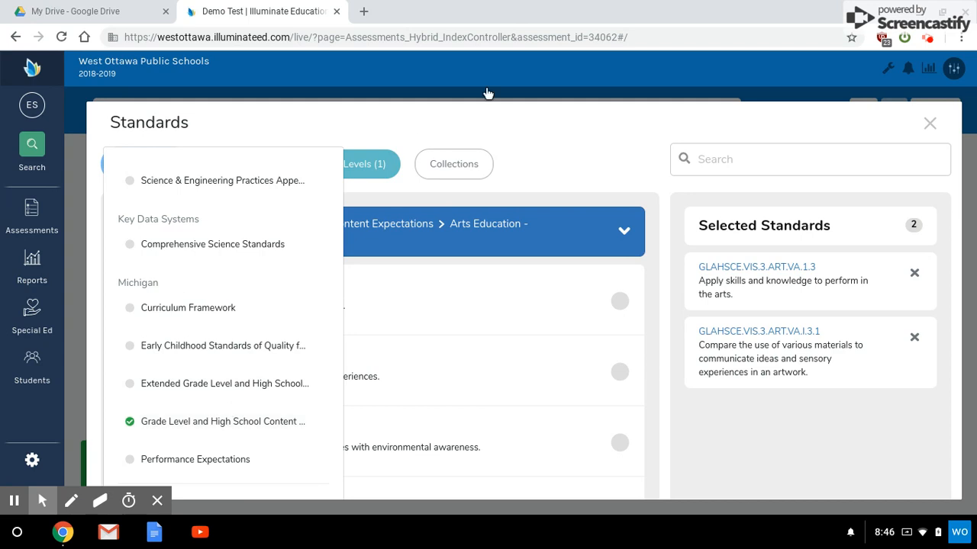
left_click(570, 133)
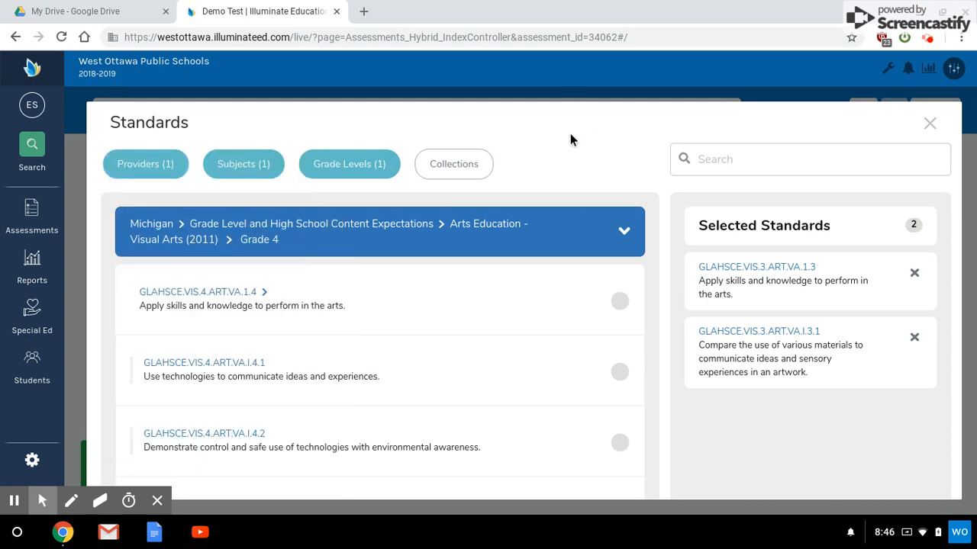
left_click(243, 166)
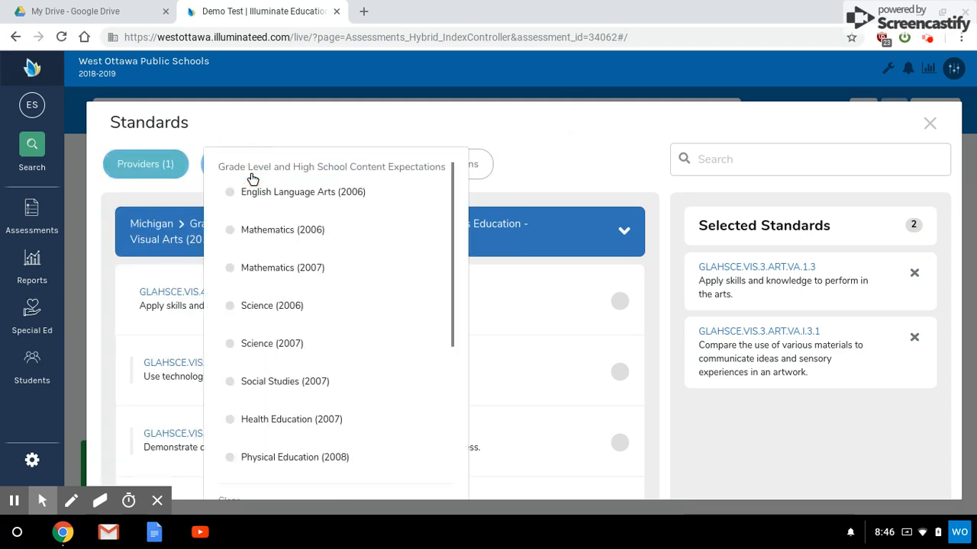
left_click(440, 119)
left_click(368, 164)
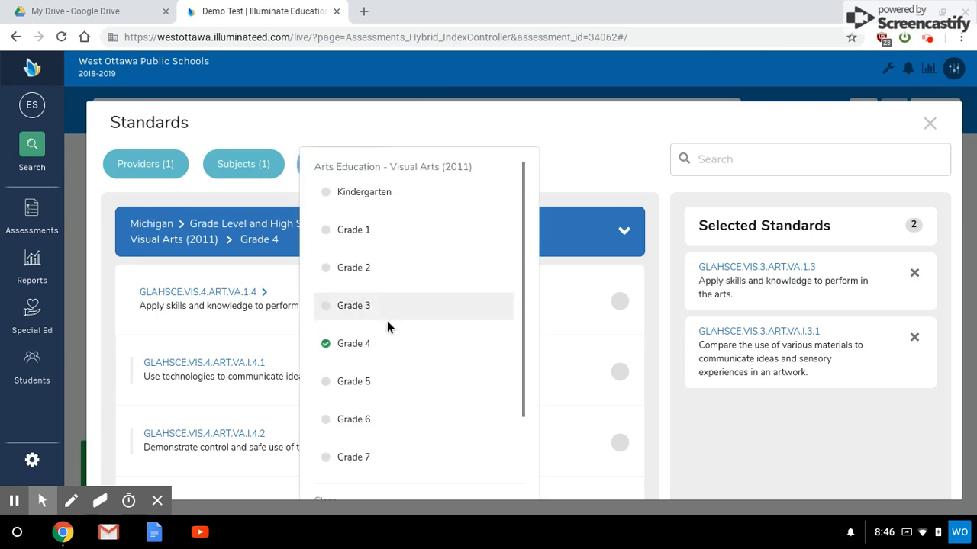
left_click(541, 123)
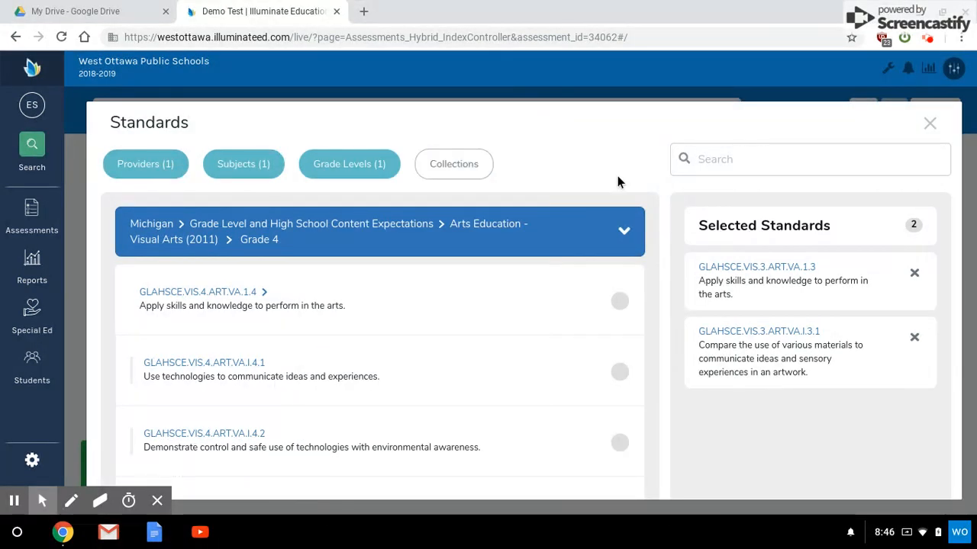
- Add the standard GLAHSCE.VIS.4.ART.VA.1.4 to the assessment and remove GLAHSCE.VIS.3.ART.VA.1.3
left_click(621, 304)
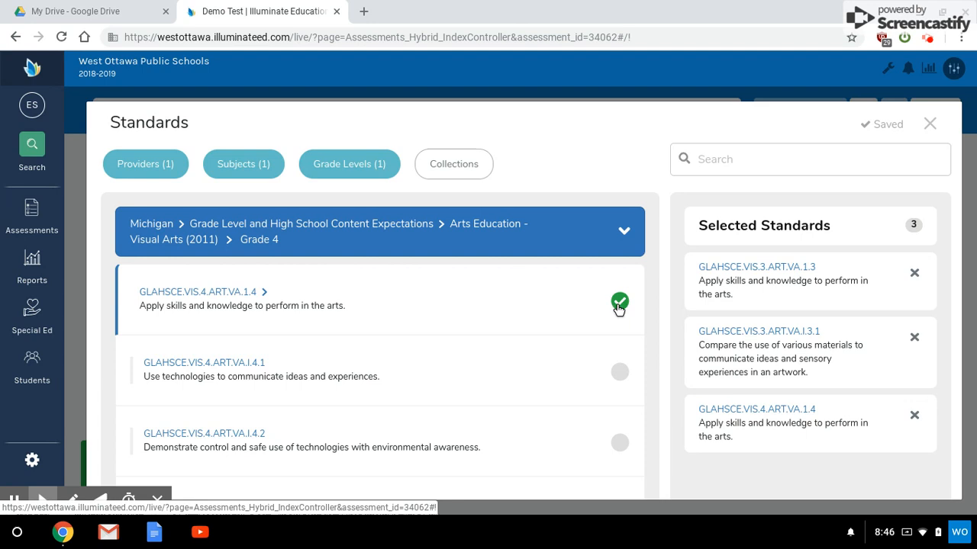
left_click(914, 274)
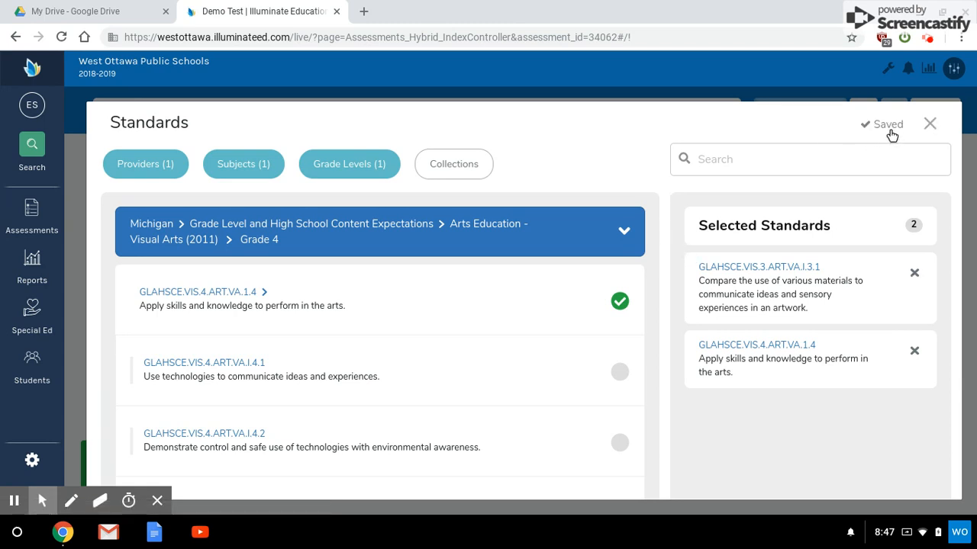
left_click(930, 126)
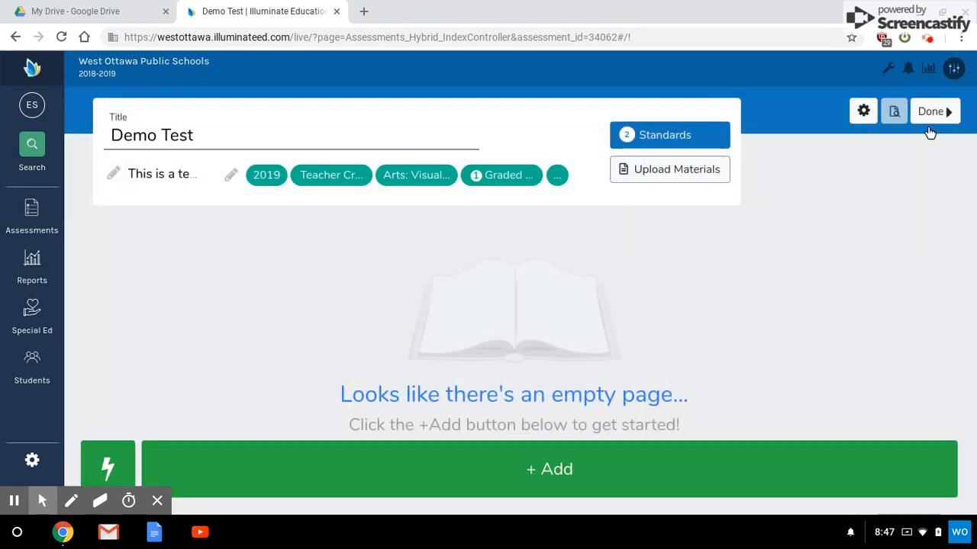
- Upload Art Quiz.pdf from Downloads as material for the assessment
left_click(704, 175)
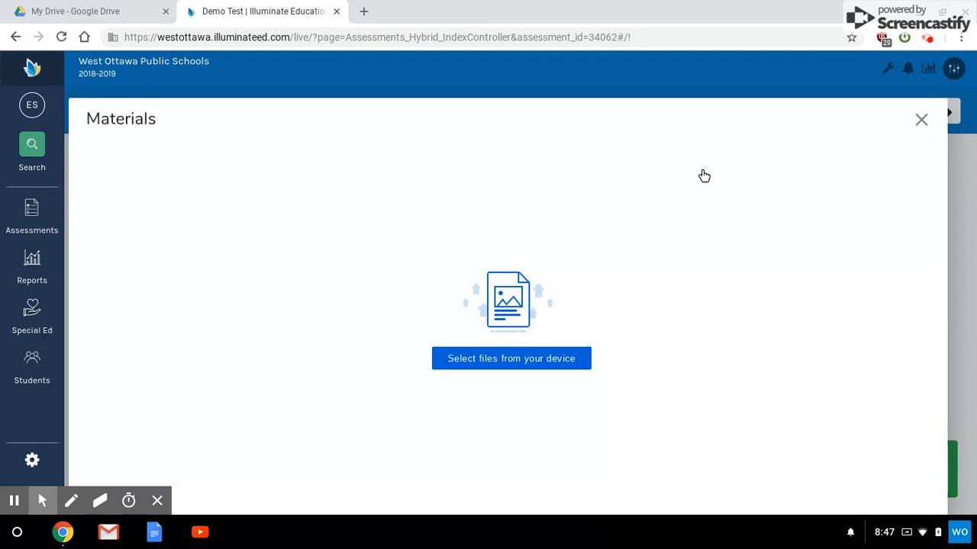
left_click(496, 360)
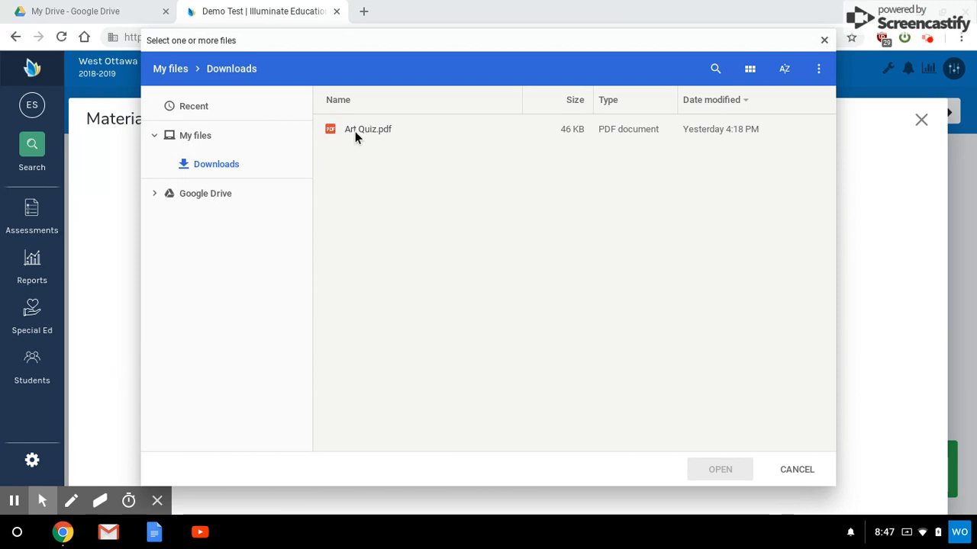
double_click(355, 130)
double_click(355, 131)
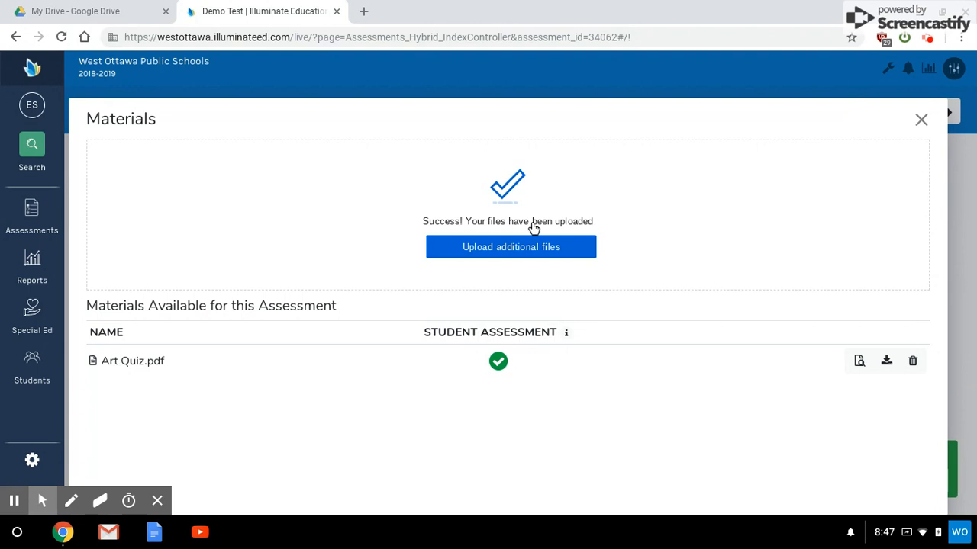
left_click(921, 120)
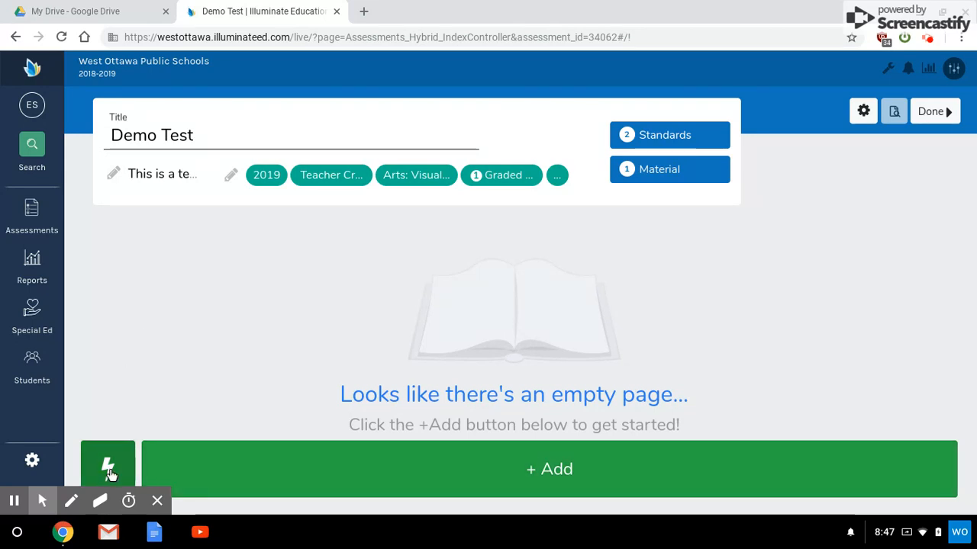
- Quickly add 12 questions to the assessment in one go
left_click(107, 467)
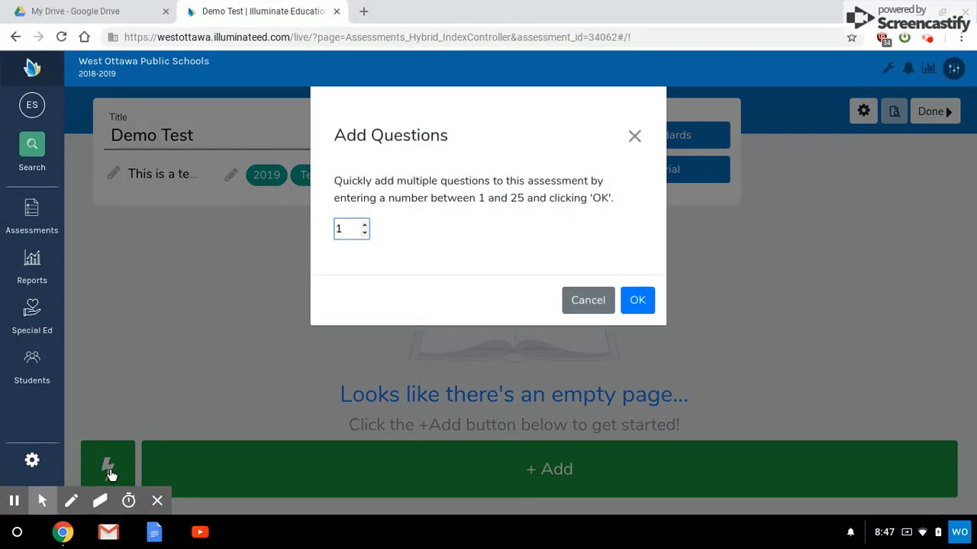
type("2")
left_click(639, 303)
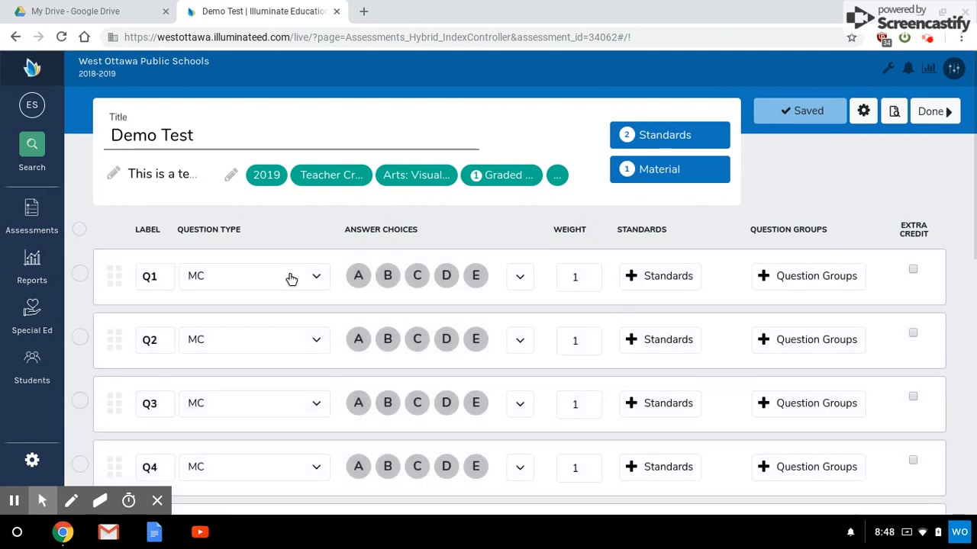
- Change question Q1's type to Constructed Response (CR)
scroll(463, 277, "down", 1)
scroll(463, 277, "down", 6)
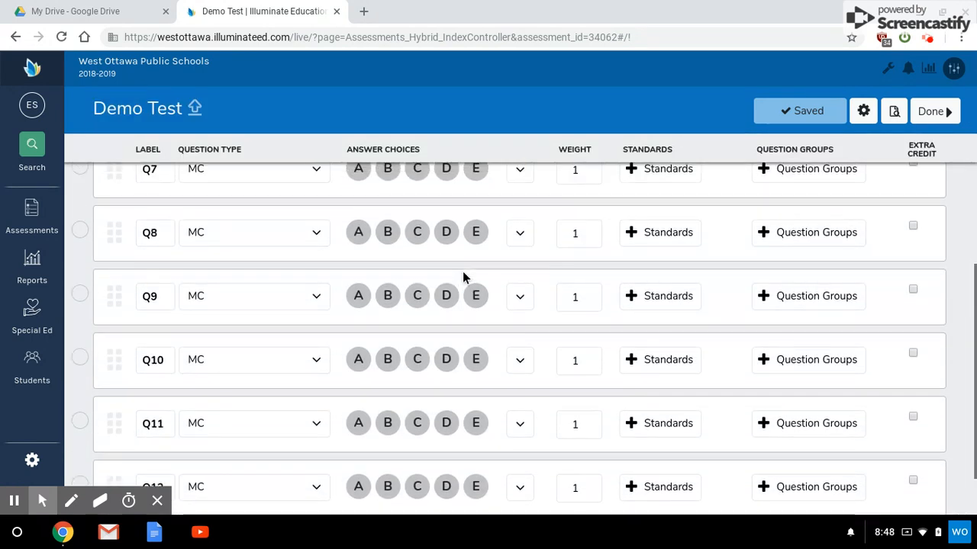
scroll(359, 286, "up", 7)
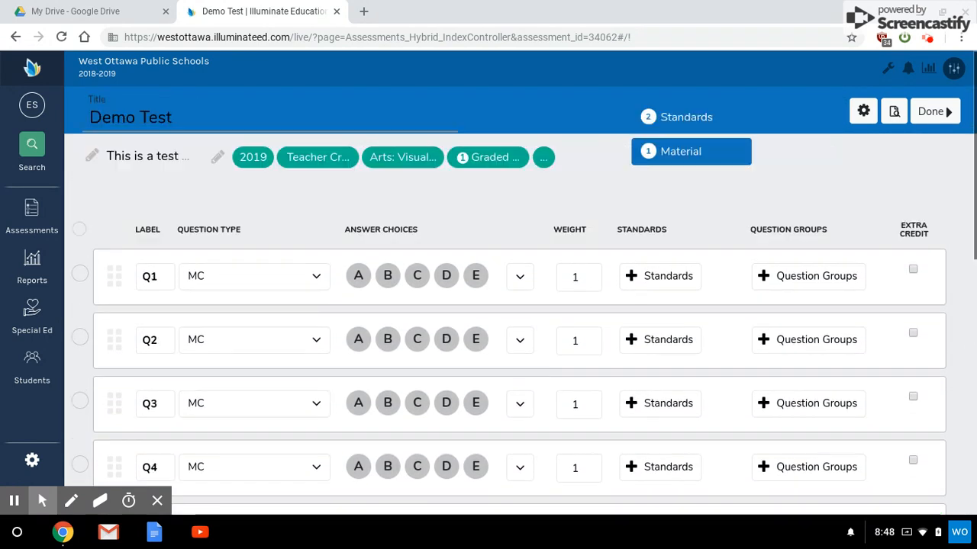
left_click(318, 279)
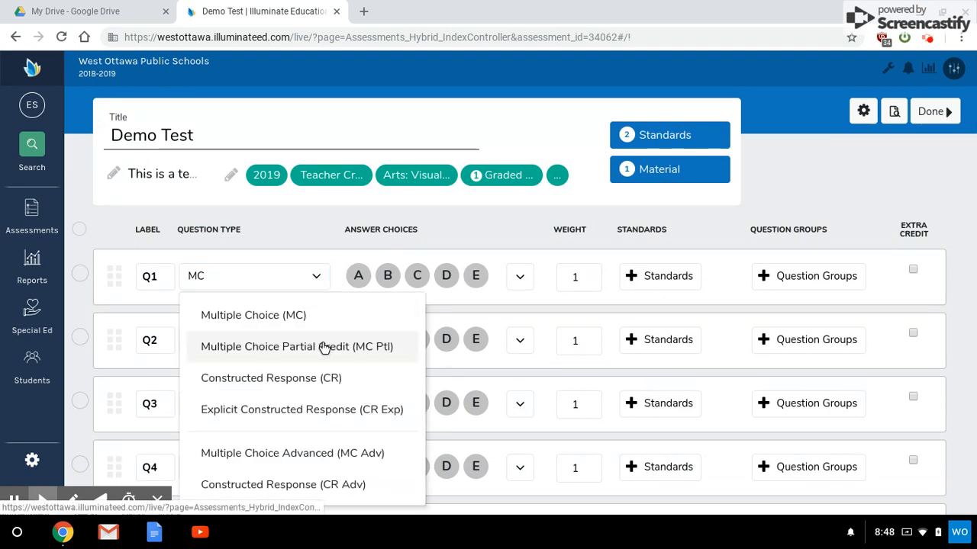
scroll(304, 351, "down", 1)
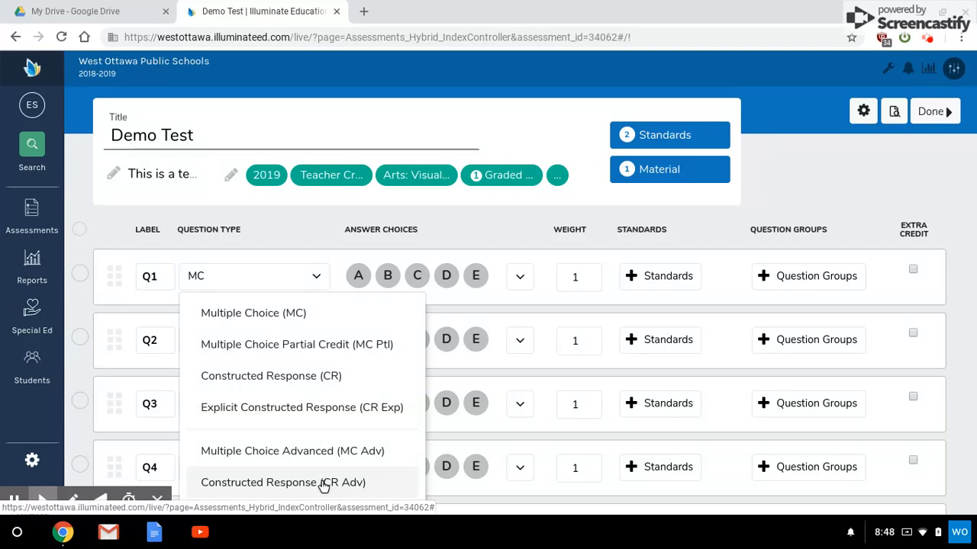
scroll(324, 485, "down", 1)
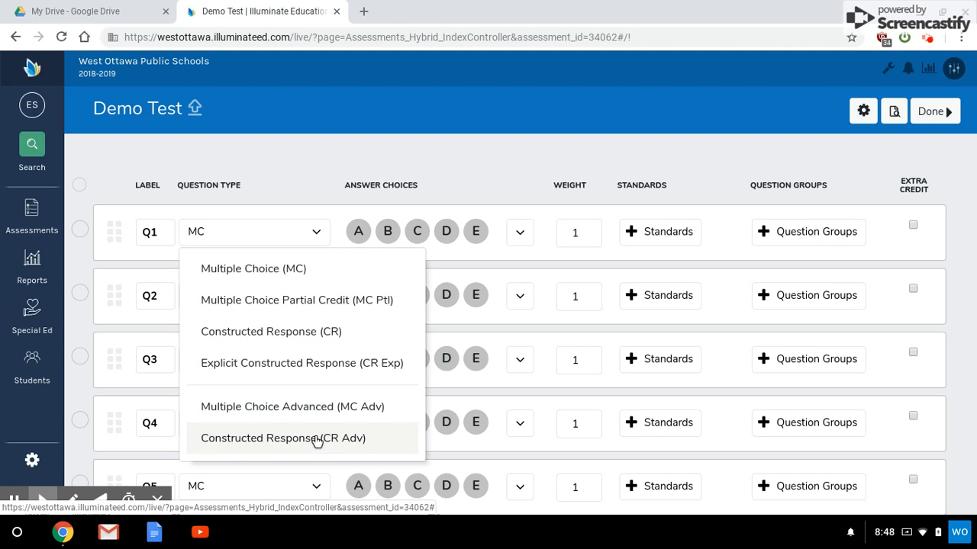
left_click(323, 329)
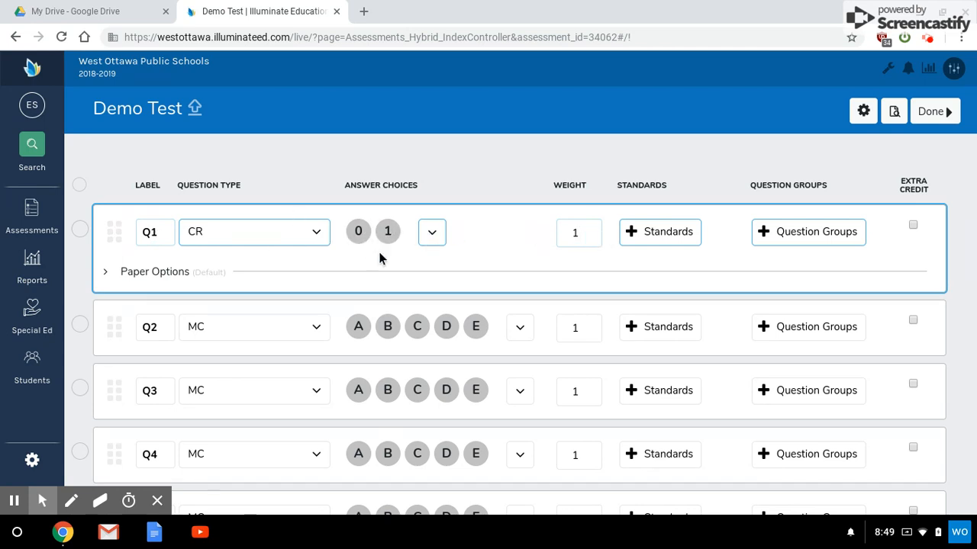
- Set the answer choices of question Q1 to 0,1,2,3,4
left_click(427, 243)
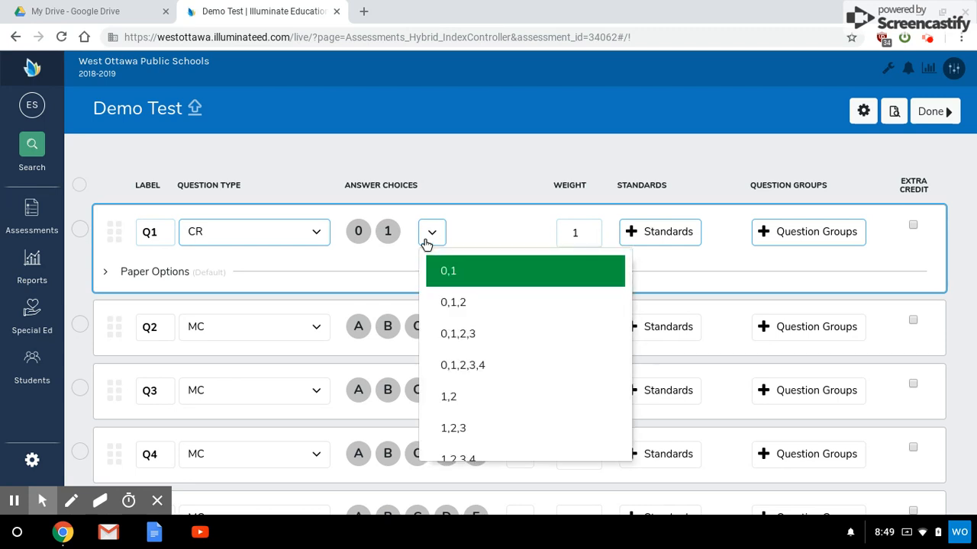
scroll(510, 311, "down", 3)
scroll(514, 313, "up", 1)
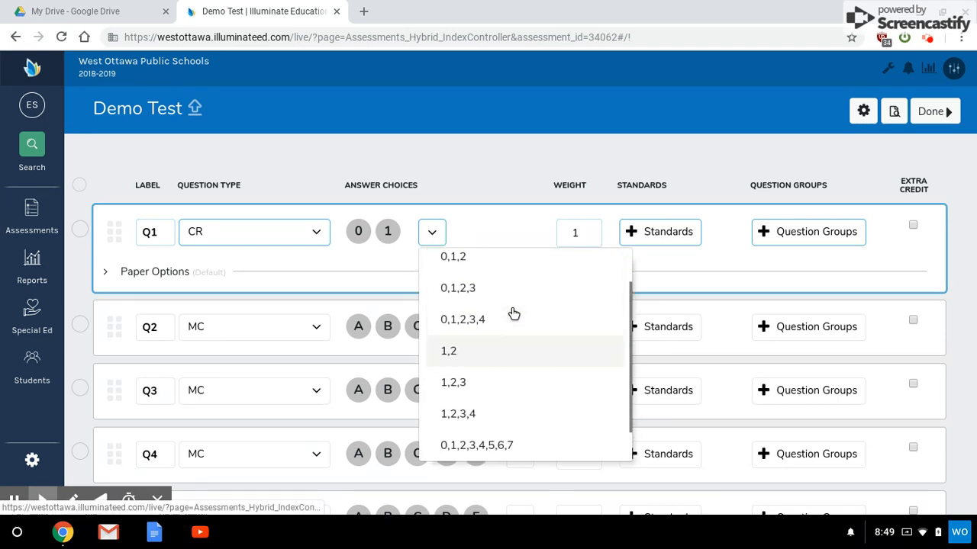
scroll(513, 314, "up", 2)
scroll(515, 312, "down", 2)
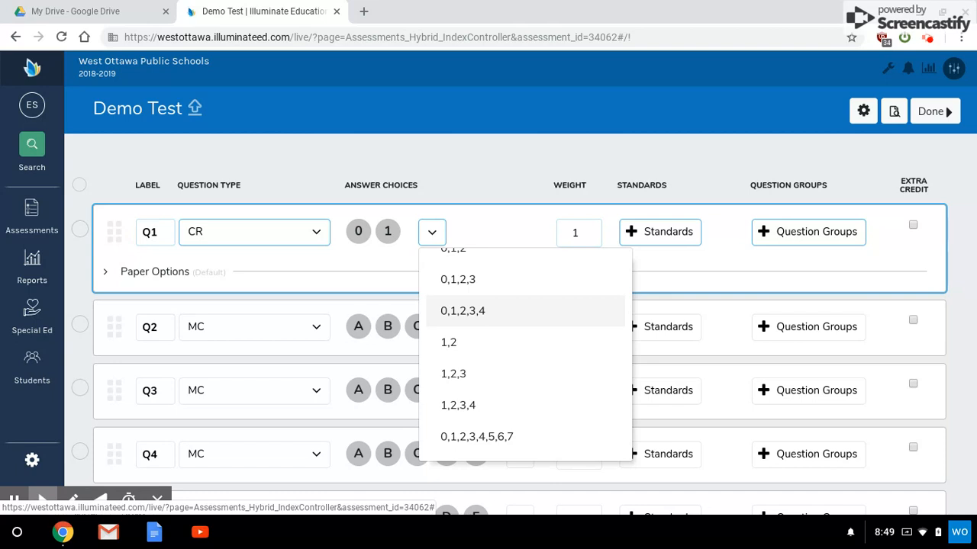
left_click(514, 311)
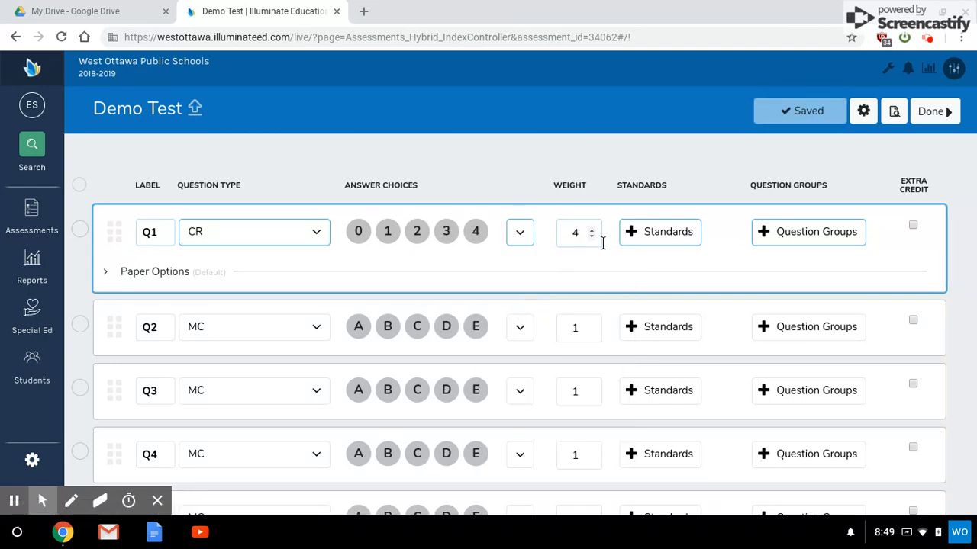
- Link only the standard GLAHSCE.VIS.3.ART.VA.I.3.1 to question Q1
left_click(645, 240)
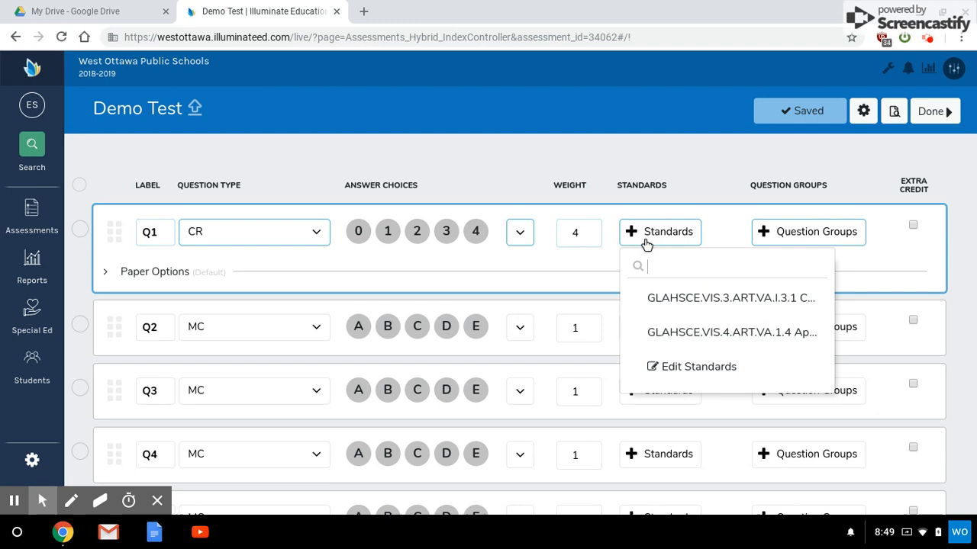
left_click(680, 316)
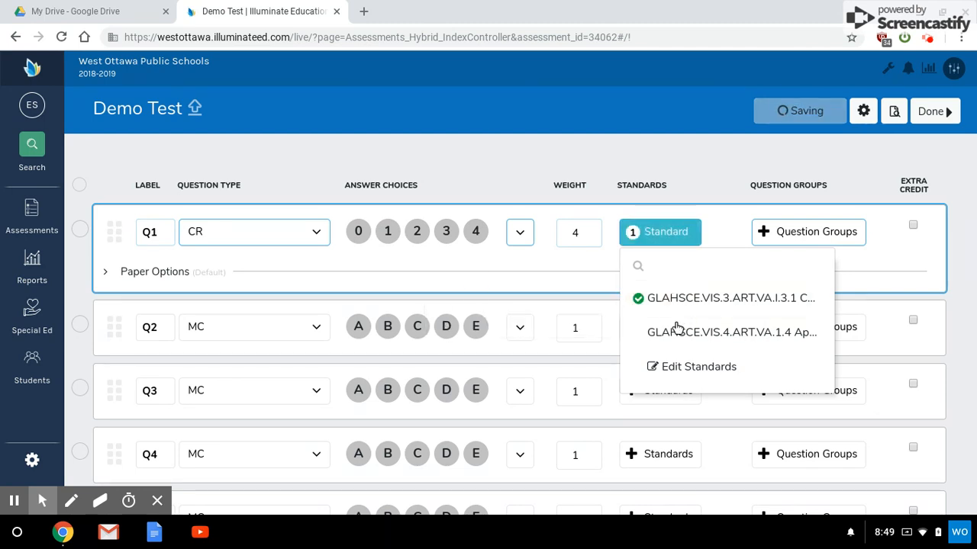
left_click(681, 346)
left_click(682, 340)
left_click(674, 174)
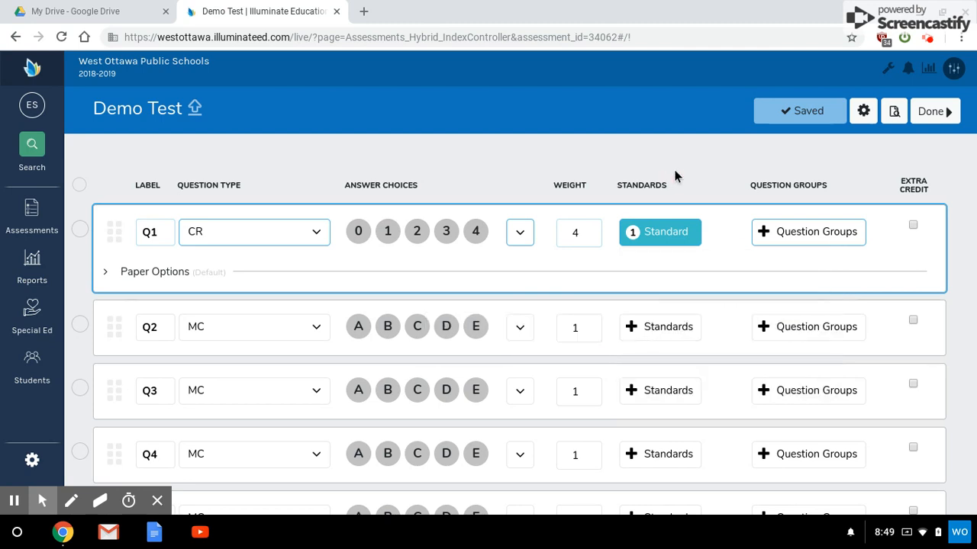
- Create a question group named Vocabulary and assign question Q1 to it
left_click(779, 239)
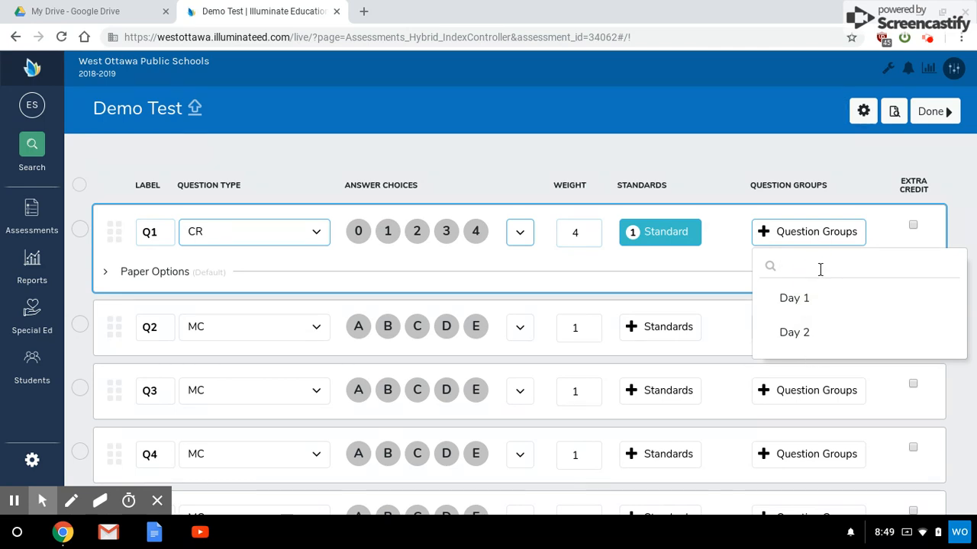
type("V")
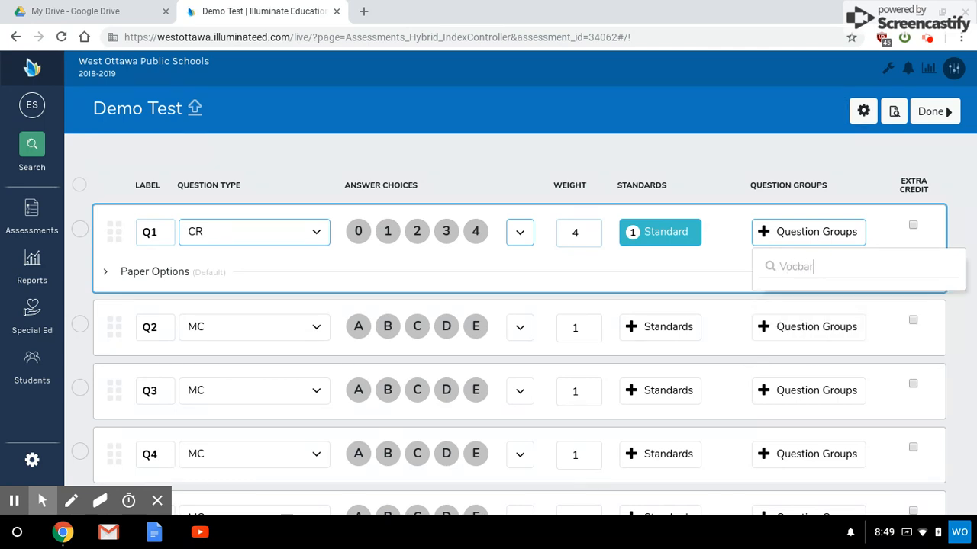
type("ocabulary")
key("Return")
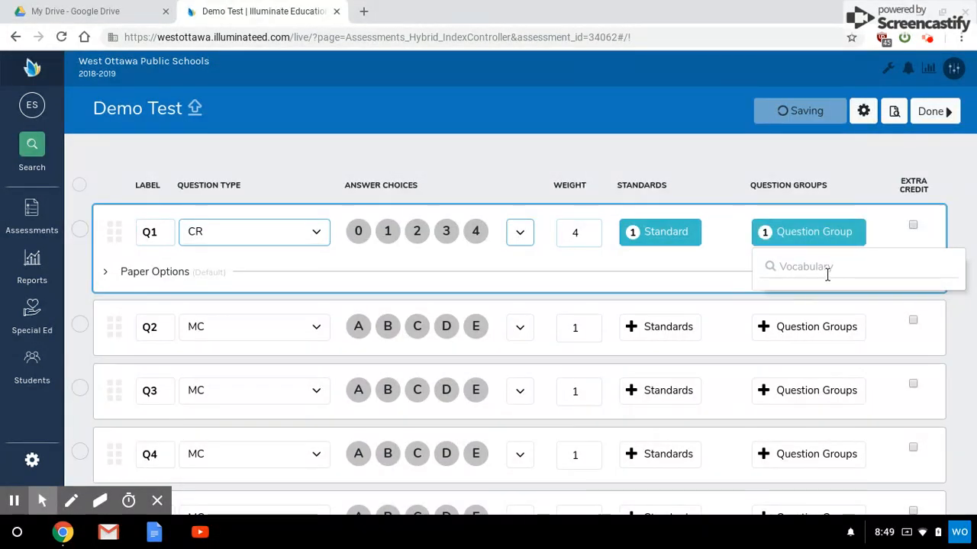
left_click(801, 302)
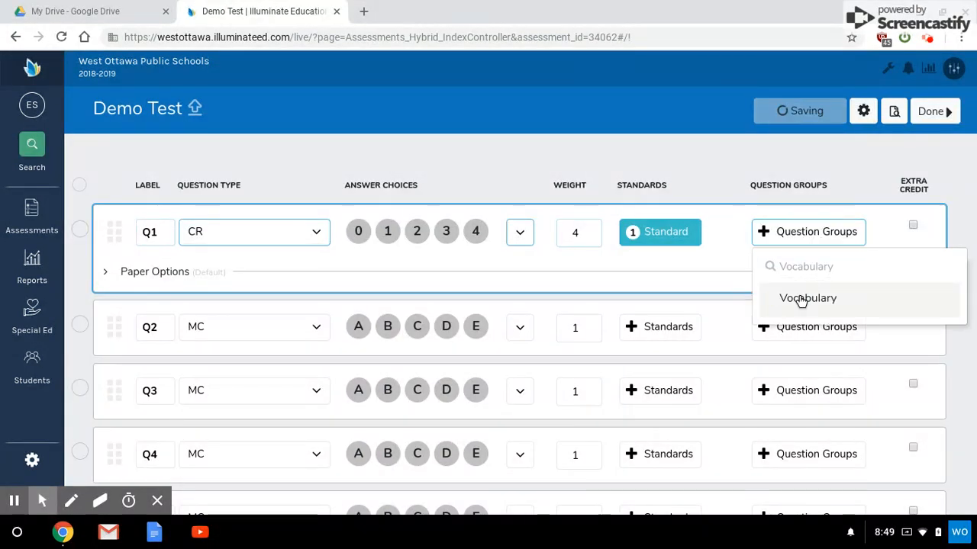
left_click(726, 191)
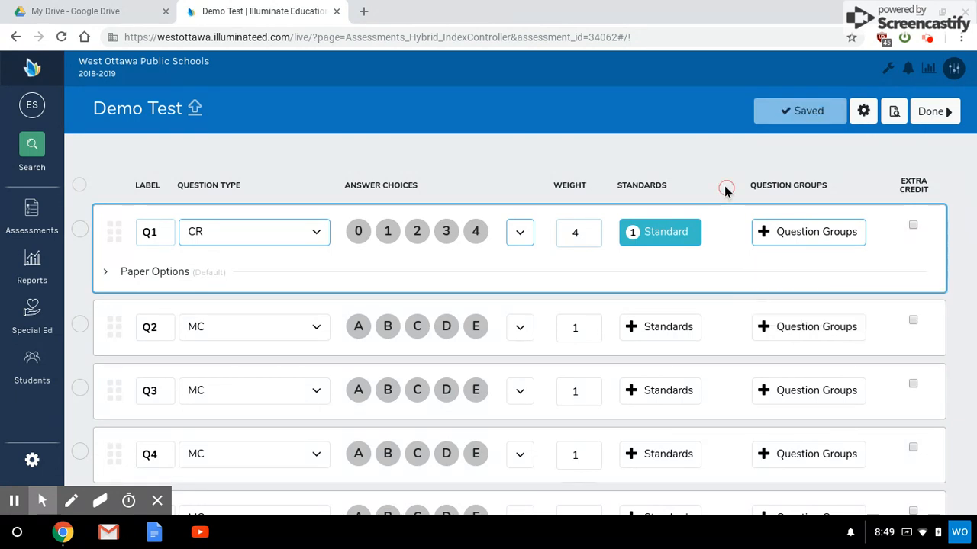
left_click(839, 235)
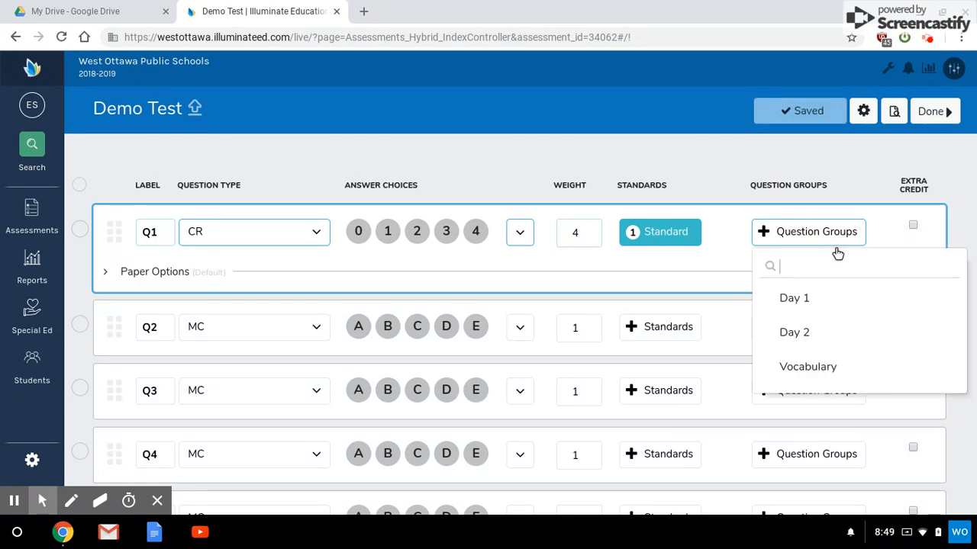
left_click(838, 368)
left_click(732, 188)
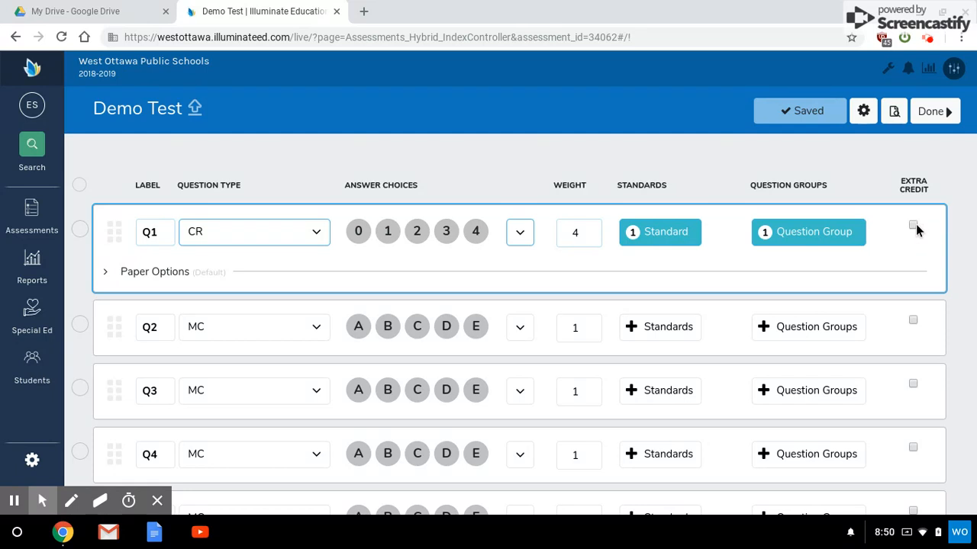
- Set question Q1's paper options to a size of 4 Lines with a lined background
left_click(106, 276)
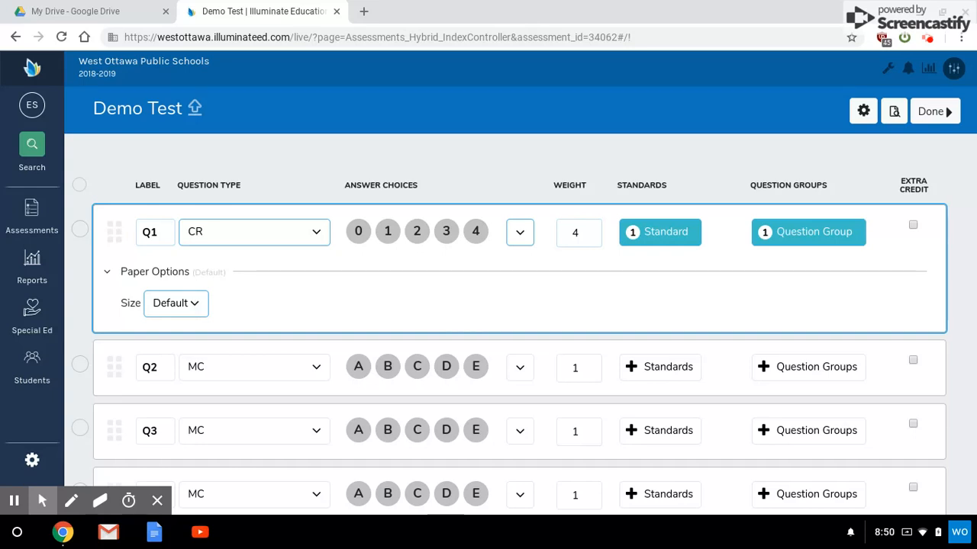
left_click(195, 304)
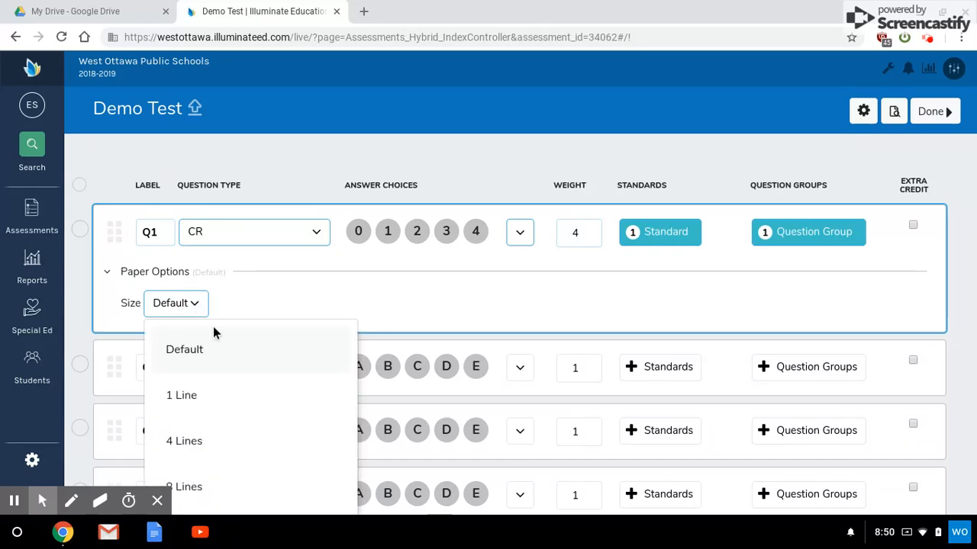
scroll(229, 407, "down", 1)
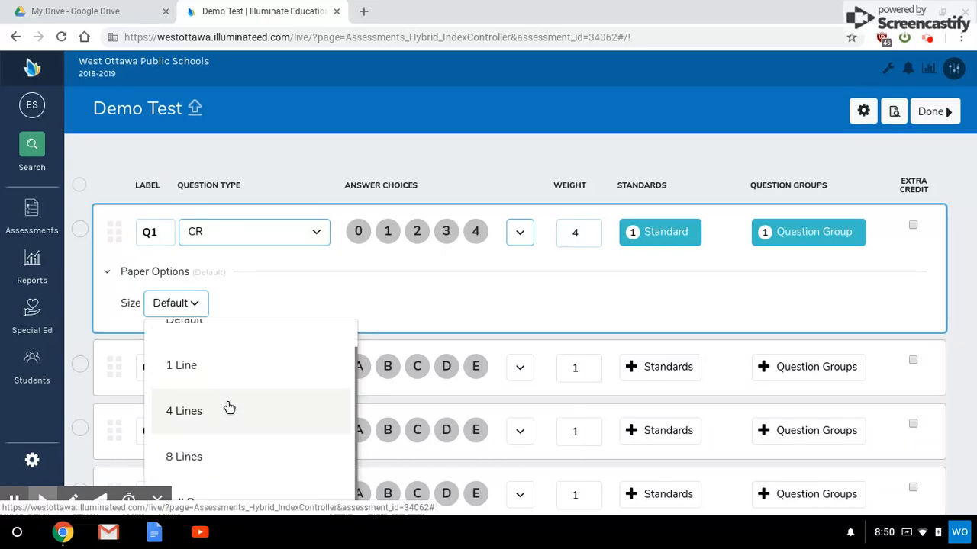
scroll(229, 489, "down", 1)
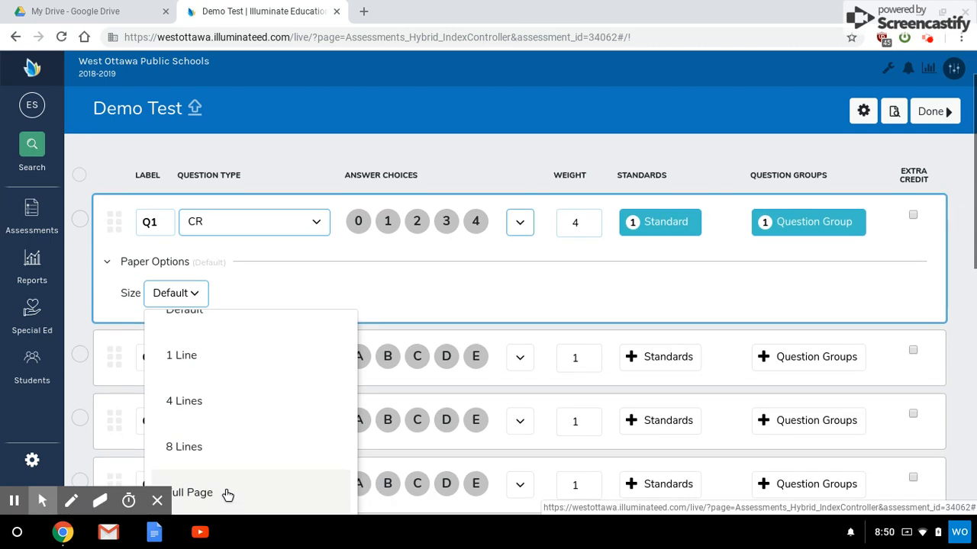
left_click(235, 419)
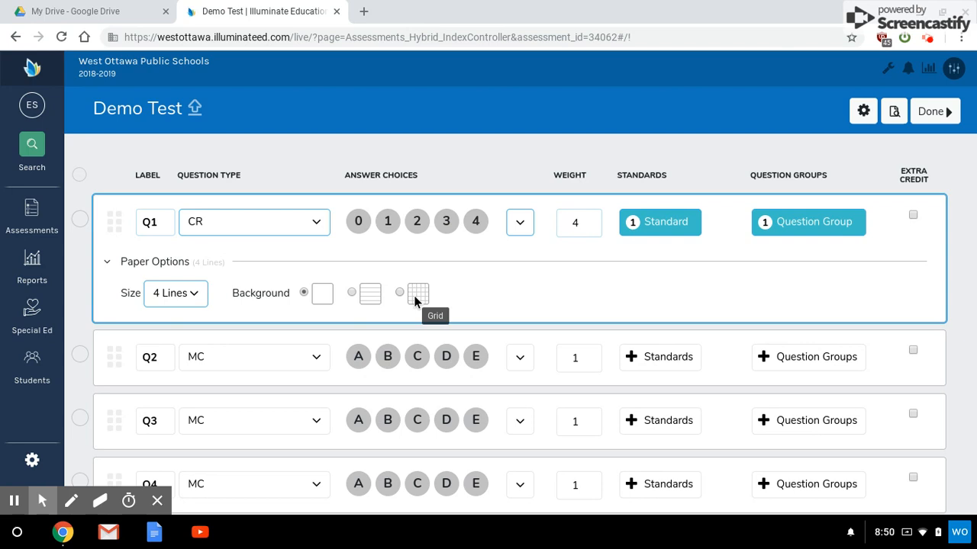
left_click(353, 293)
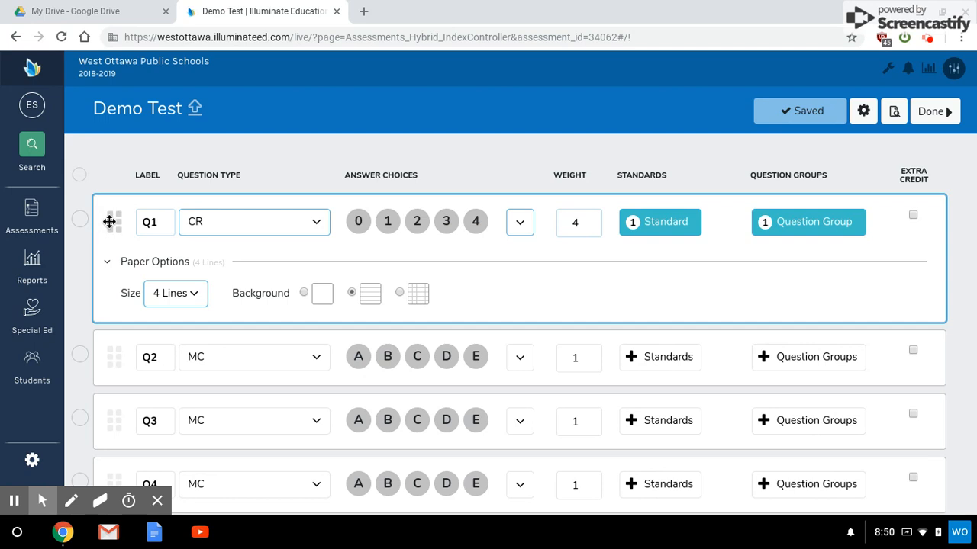
- Try to move question Q1 further down the question order, and look through the whole question list
left_click_drag(109, 221, 120, 374)
left_click(433, 315)
scroll(438, 315, "down", 2)
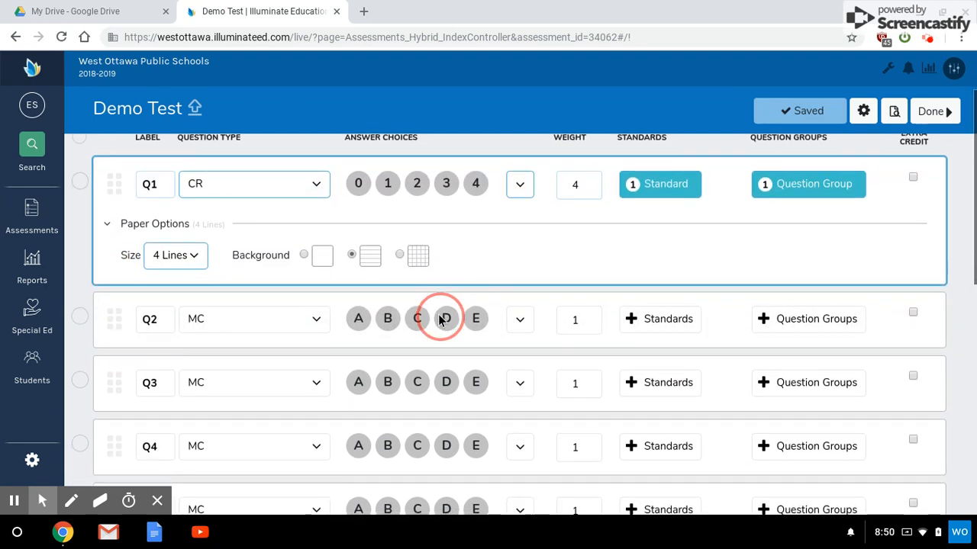
scroll(438, 313, "up", 3)
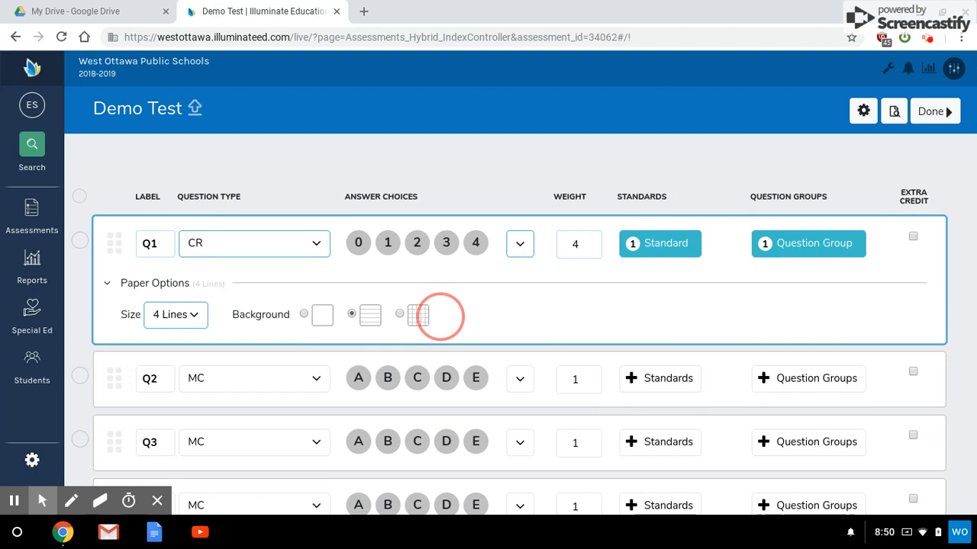
scroll(440, 316, "down", 6)
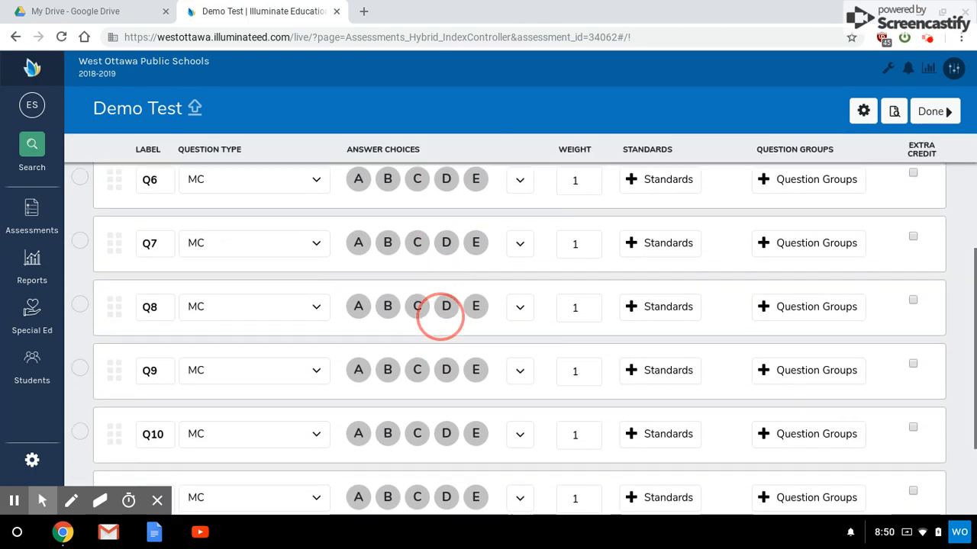
scroll(440, 317, "down", 4)
scroll(441, 317, "up", 8)
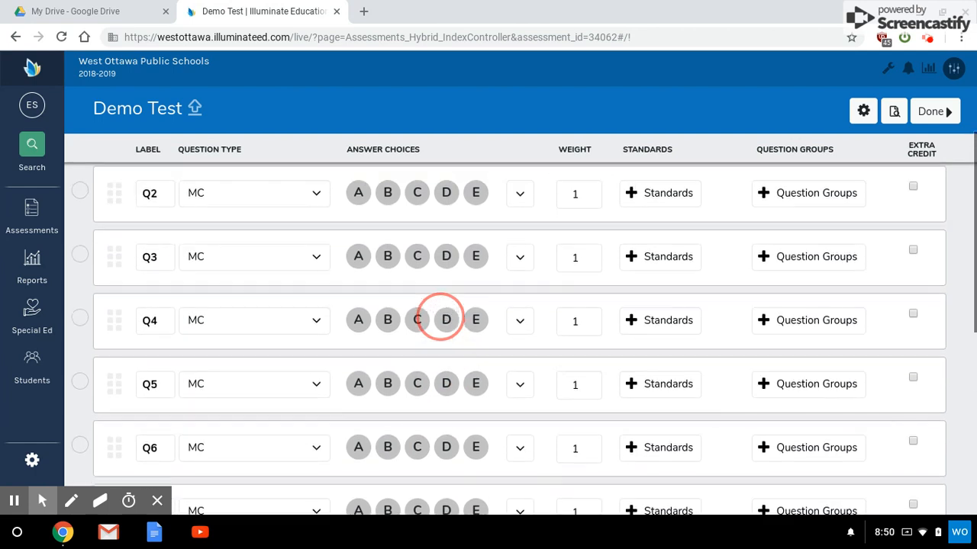
scroll(440, 316, "up", 3)
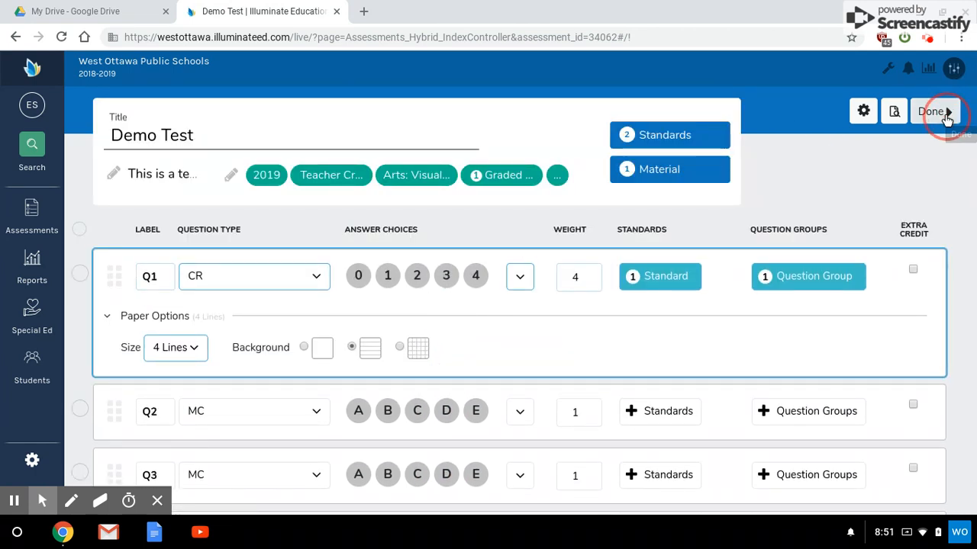
- Open the assessment's Answer Choices / Rubric Levels settings and switch the 0,1 rubric off and back on
left_click(863, 113)
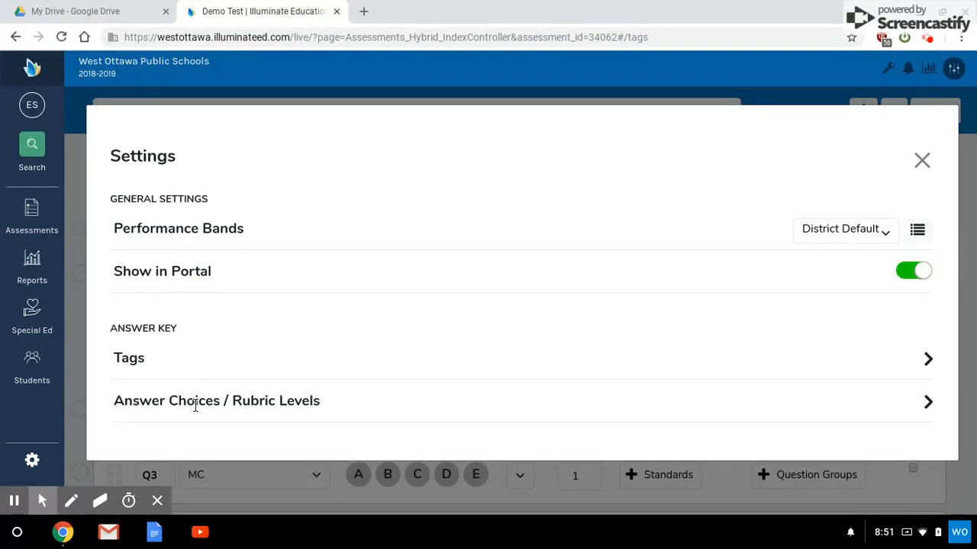
left_click(929, 402)
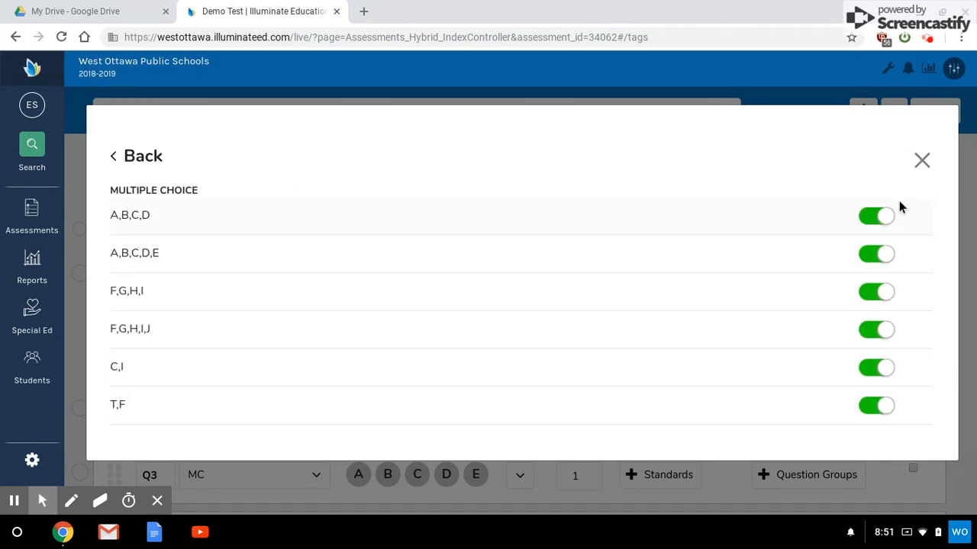
scroll(584, 264, "down", 4)
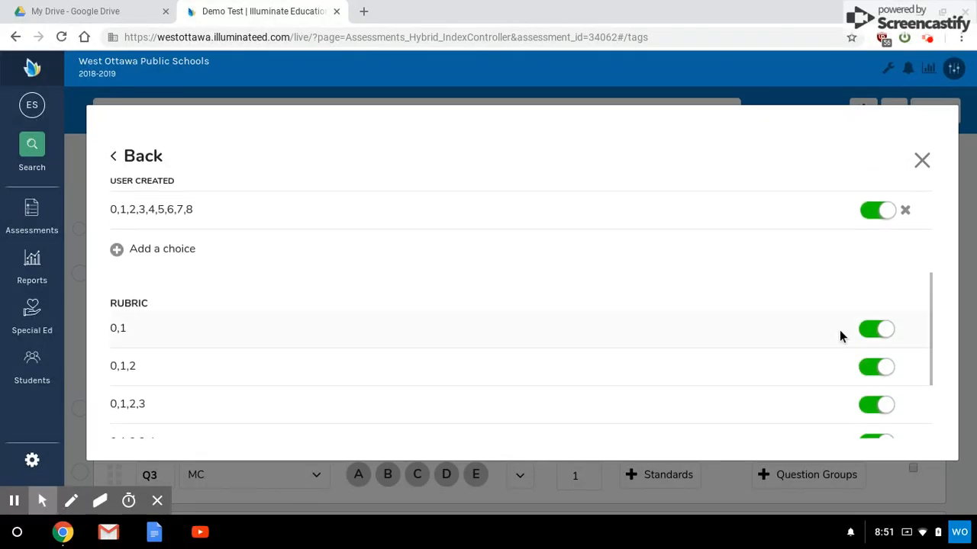
left_click(889, 333)
left_click(890, 333)
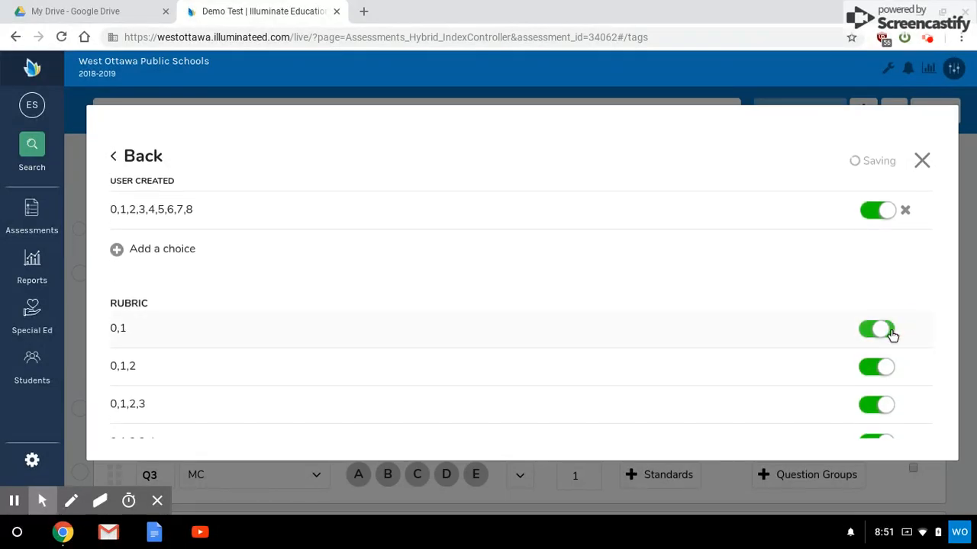
- Start a new user-created choice in the Rubric section and fill its levels with 1, 2, 3 and 4
scroll(687, 286, "down", 3)
scroll(687, 287, "down", 2)
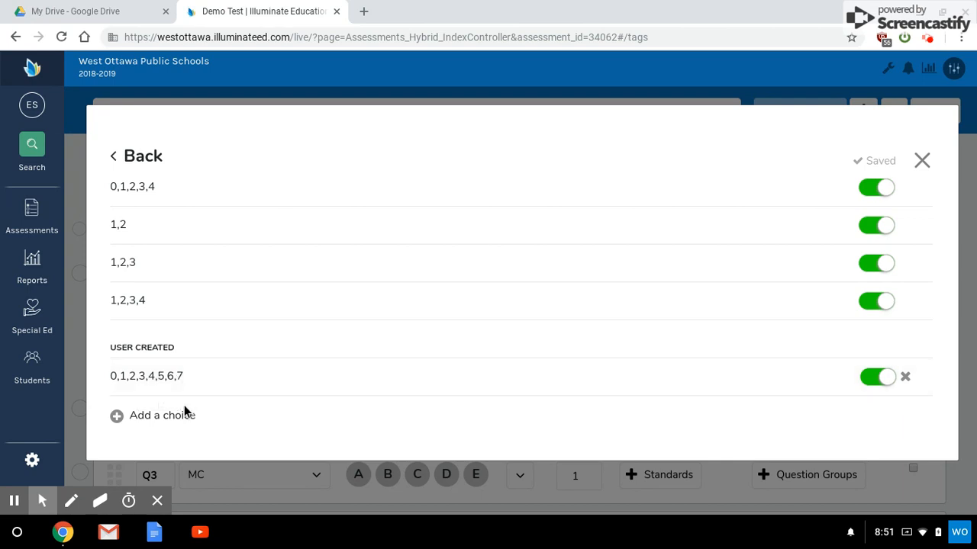
left_click(186, 424)
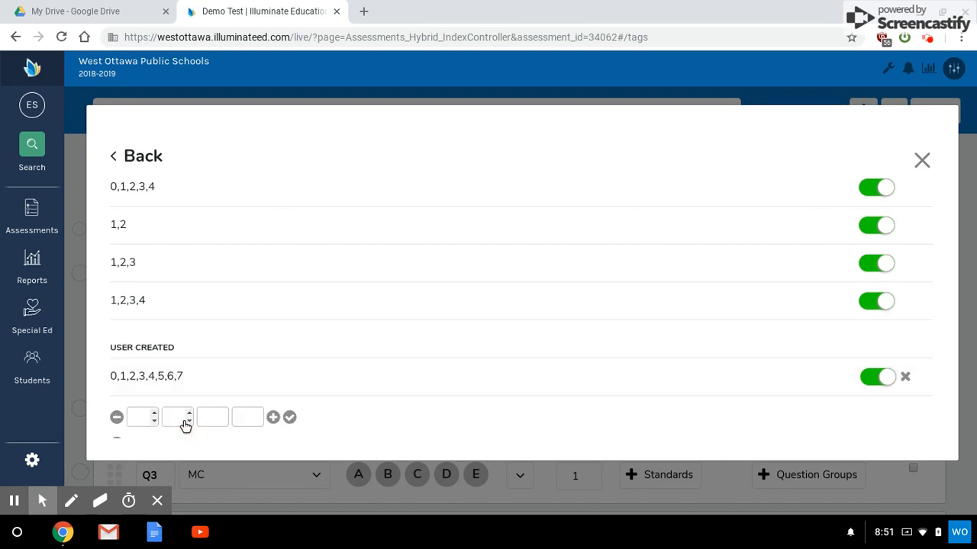
type("1")
left_click(185, 416)
type("2")
left_click(211, 416)
left_click(242, 415)
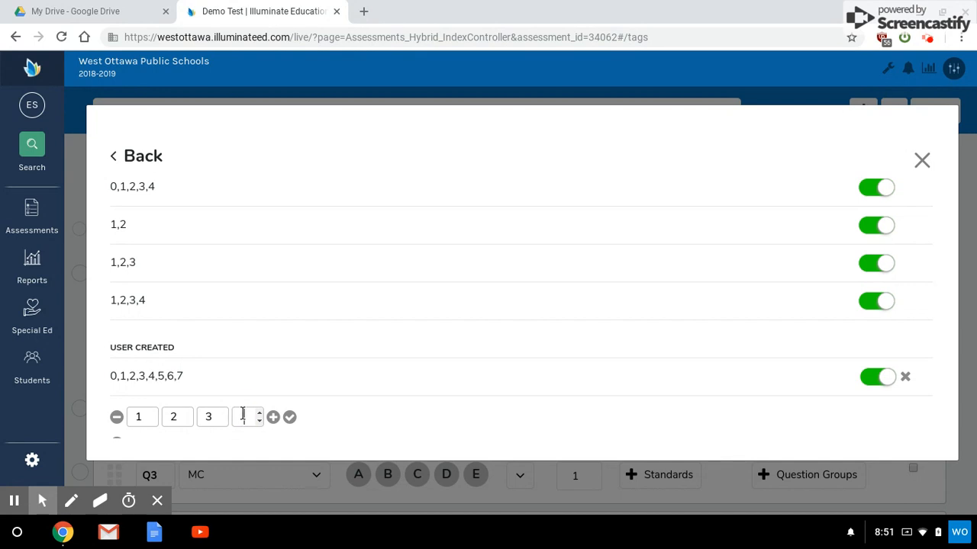
type("4")
- Extend the new rubric choice with levels 5, 6, 7 and 8, save it and close the assessment settings
left_click(273, 416)
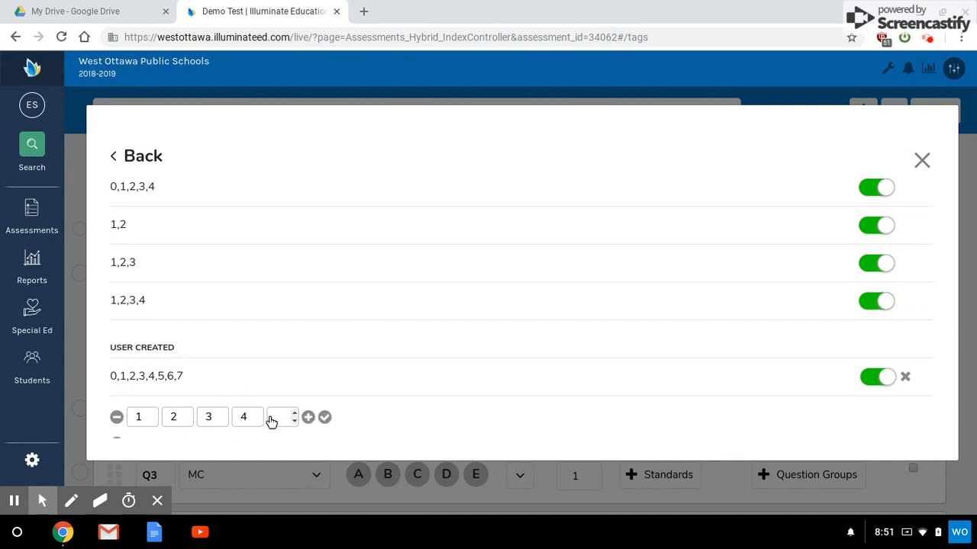
left_click(308, 417)
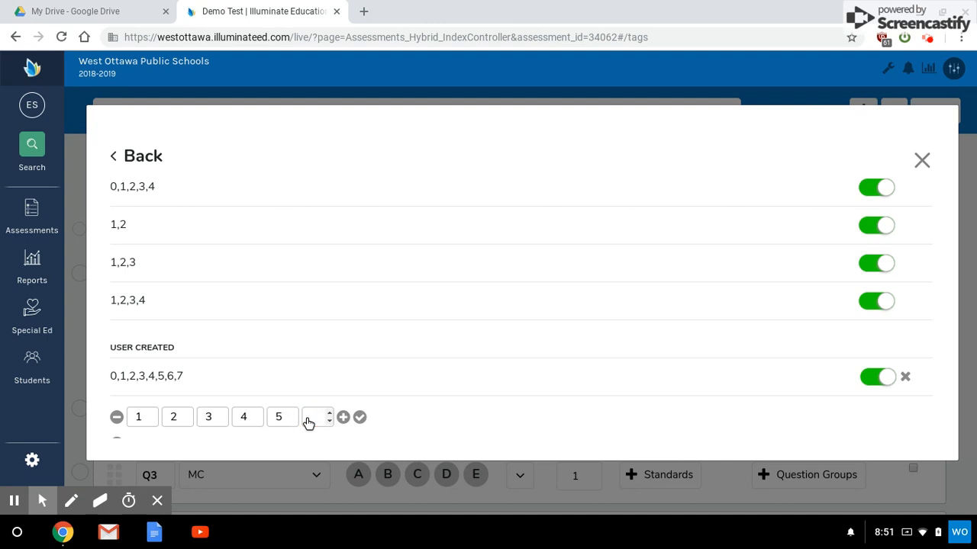
type("6")
left_click(343, 418)
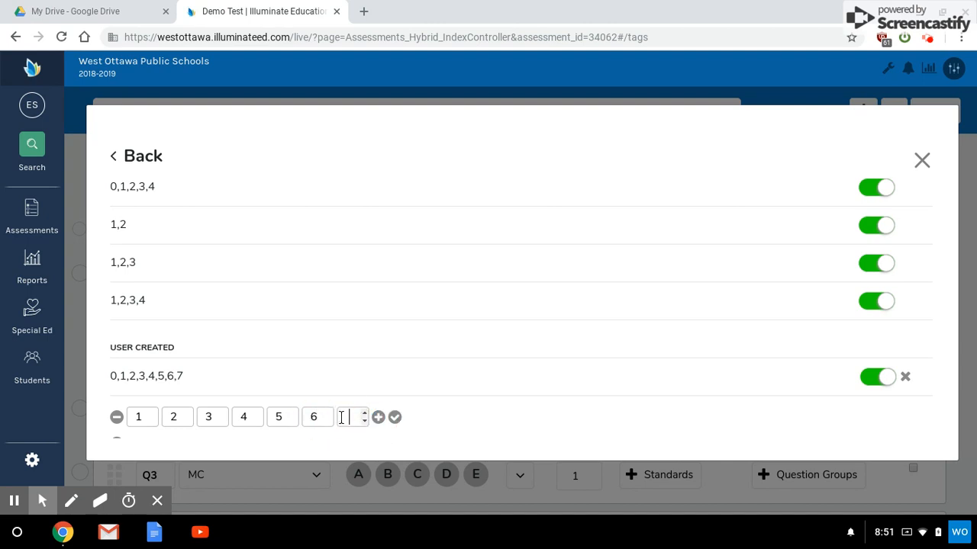
left_click(378, 417)
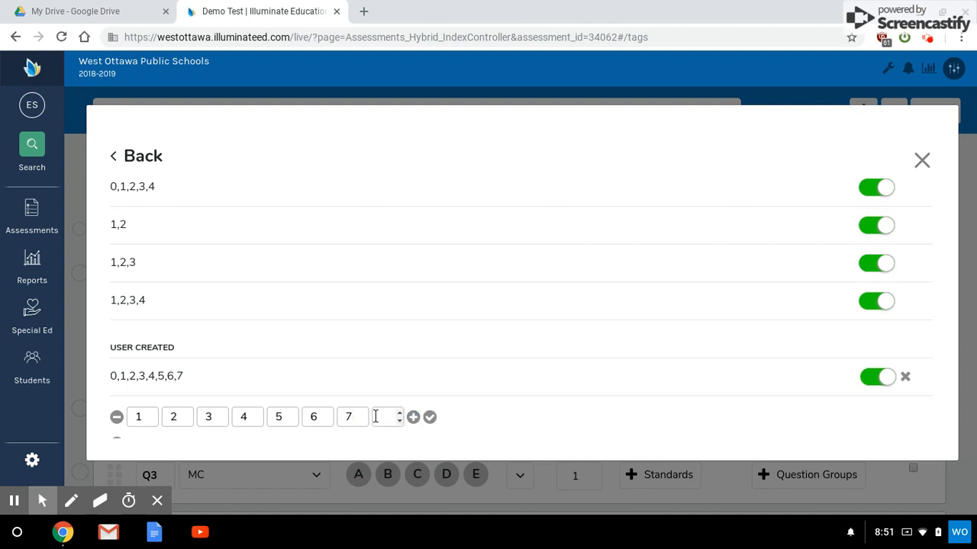
type("8")
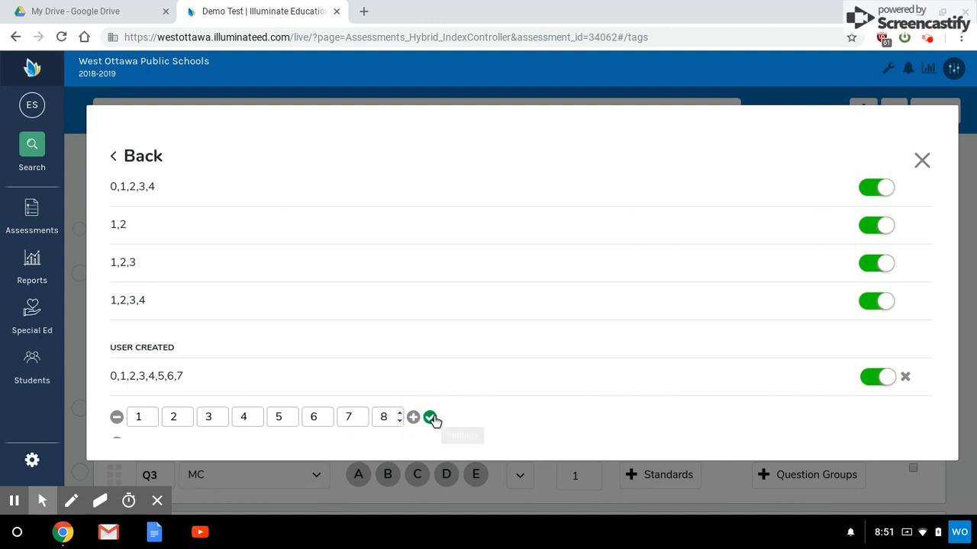
left_click(430, 418)
scroll(562, 394, "down", 1)
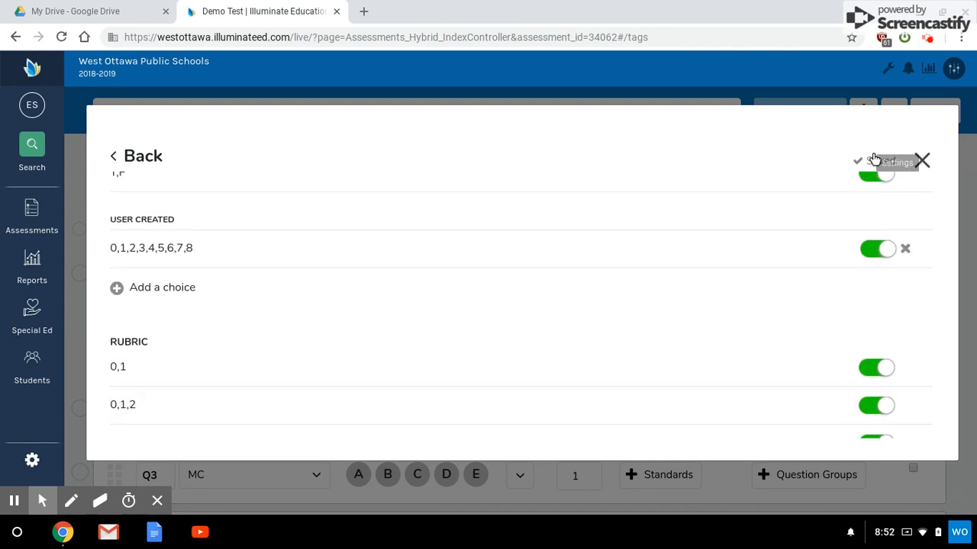
left_click(922, 160)
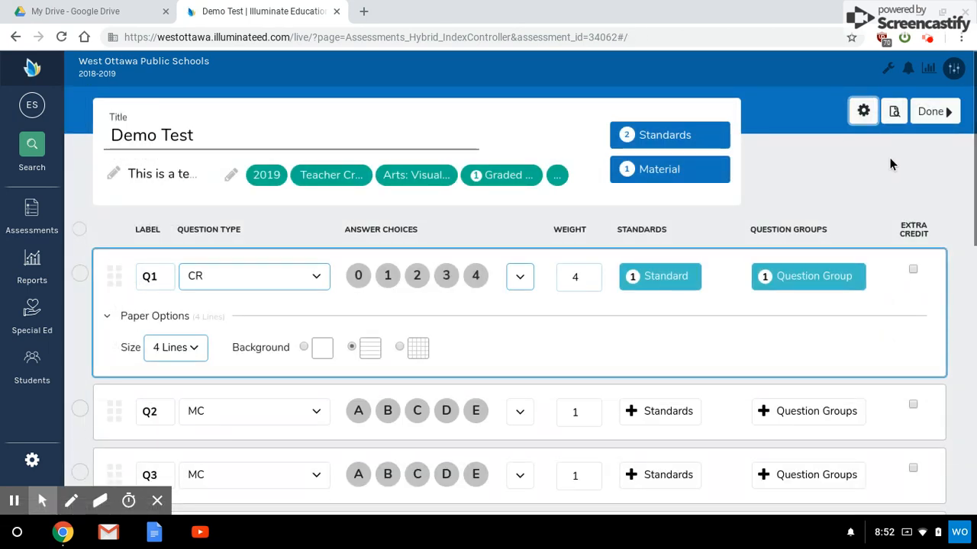
- Preview the online test, begin it, look through the PDF and the answer fields, and close the preview
left_click(894, 113)
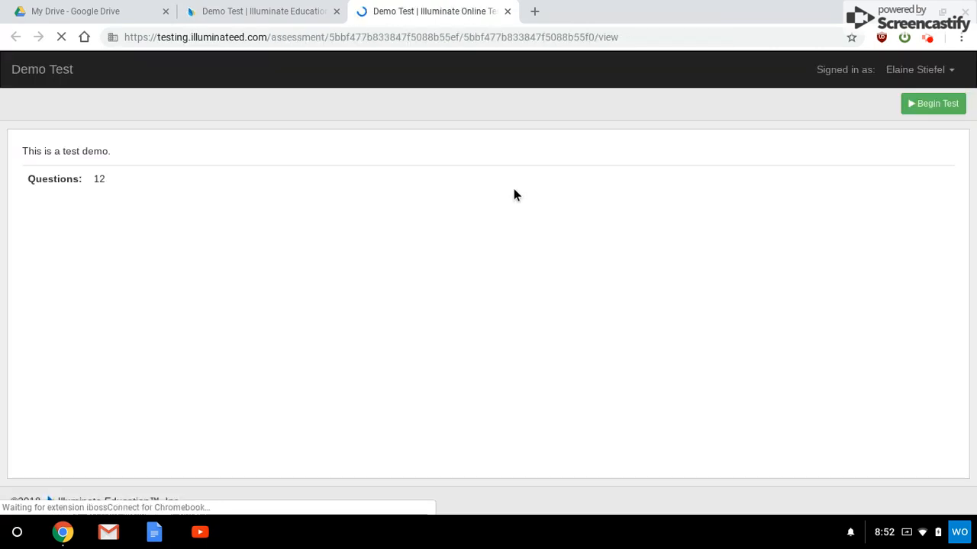
left_click(951, 109)
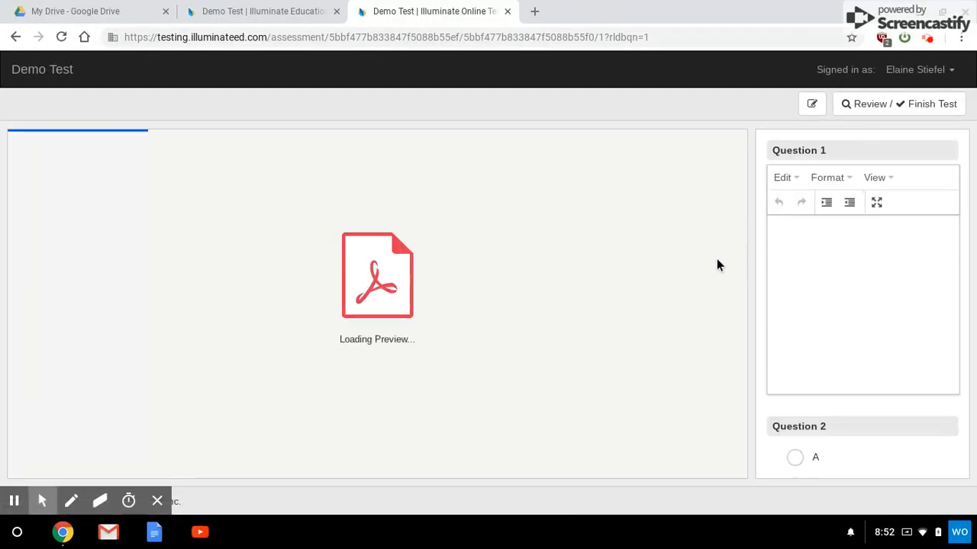
scroll(830, 250, "down", 4)
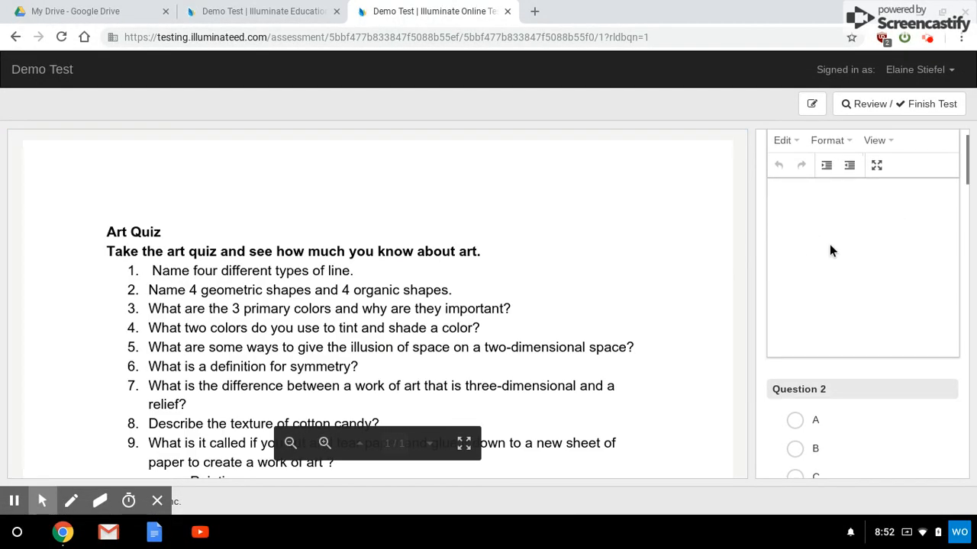
scroll(578, 191, "down", 2)
scroll(576, 191, "down", 5)
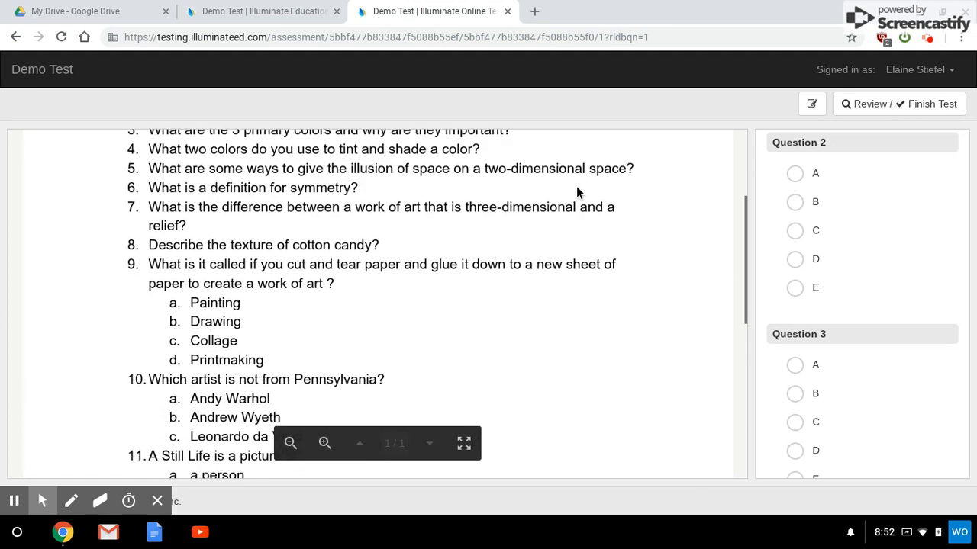
scroll(578, 191, "up", 4)
scroll(803, 221, "down", 16)
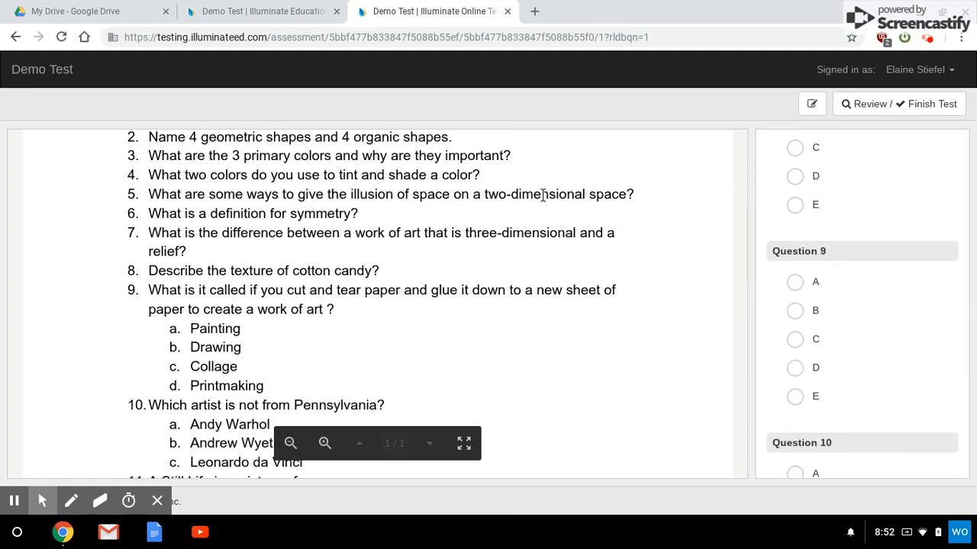
scroll(558, 326, "up", 3)
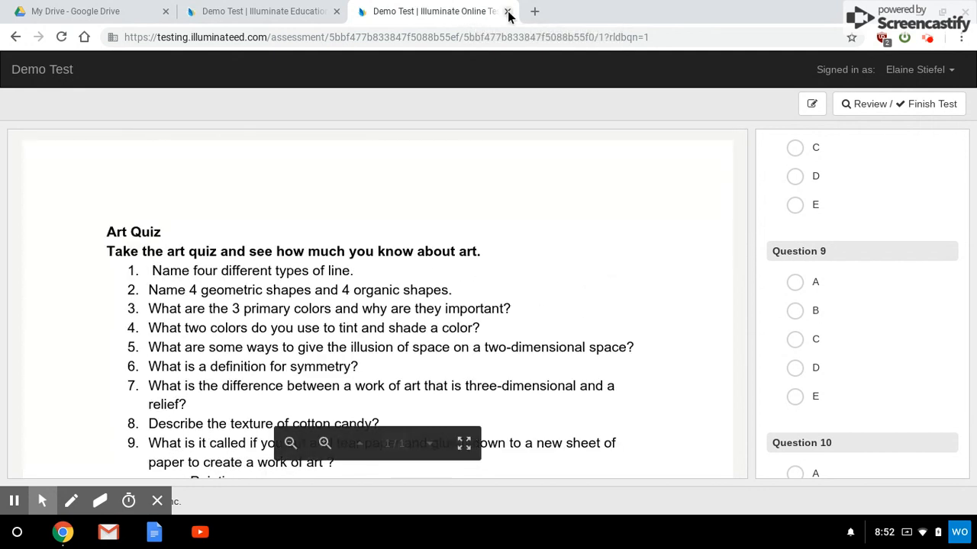
left_click(507, 12)
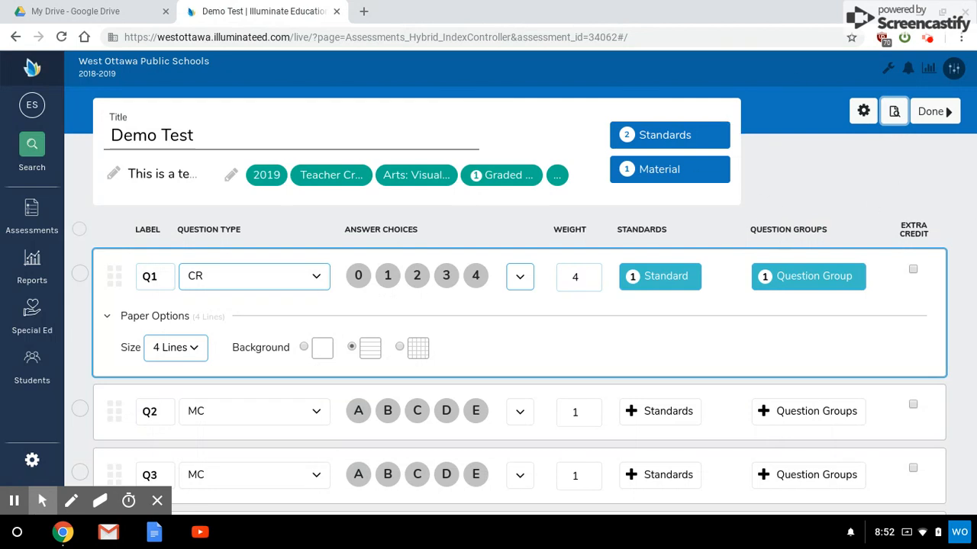
- Finish editing the Demo Test assessment and open its Advanced Settings from the assessment overview
left_click(934, 118)
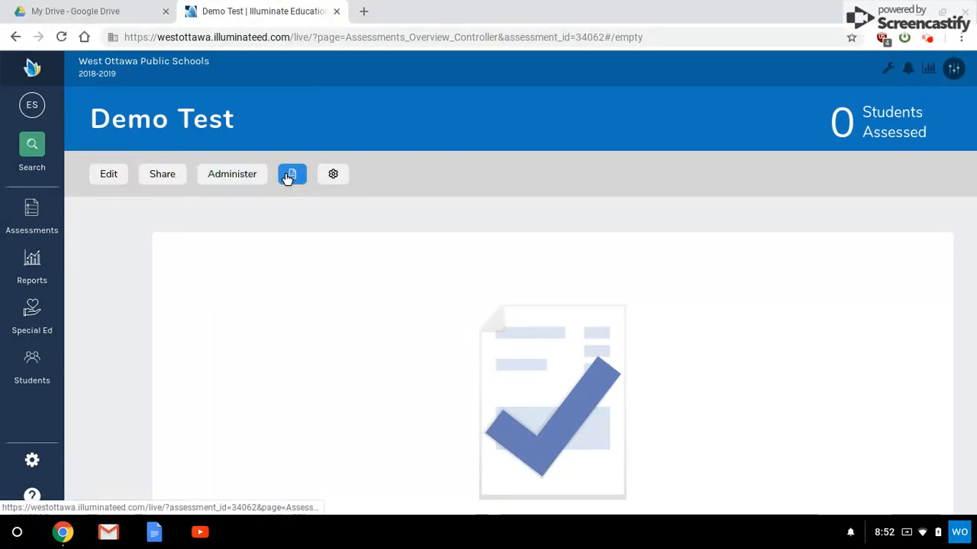
left_click(332, 175)
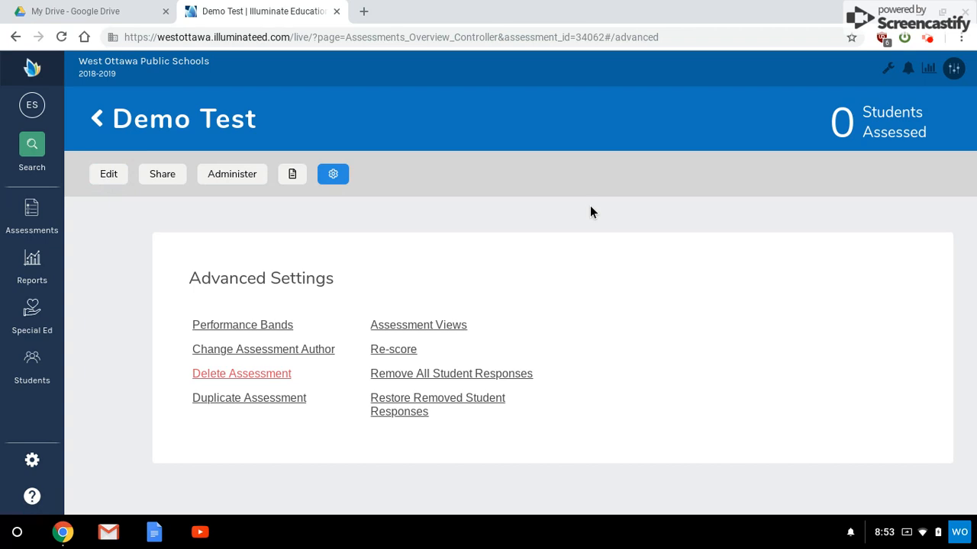
scroll(519, 355, "down", 1)
scroll(519, 328, "up", 1)
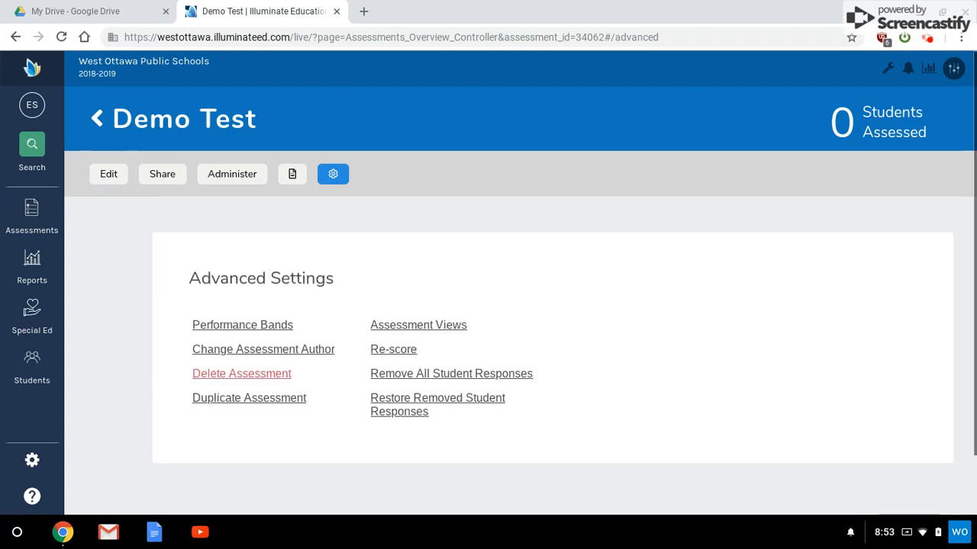